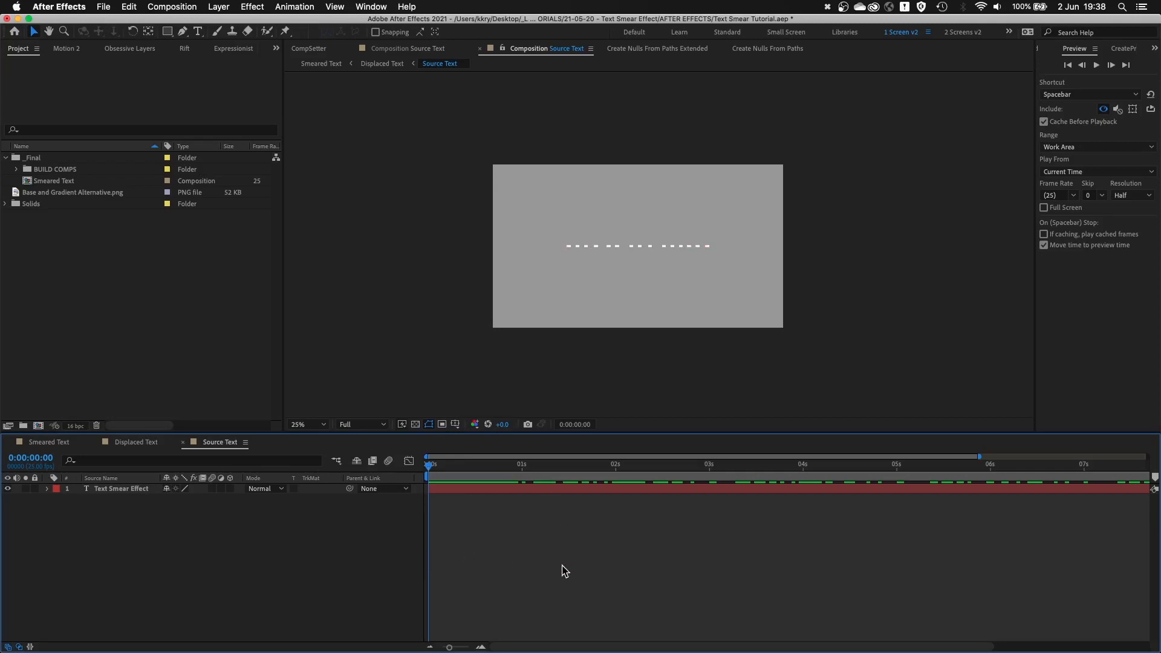
Step: Review the Source Text composition at 0:00:01:09, the Displaced Text composition and the Smeared Text composition with its layers
drag(480, 466, 556, 465)
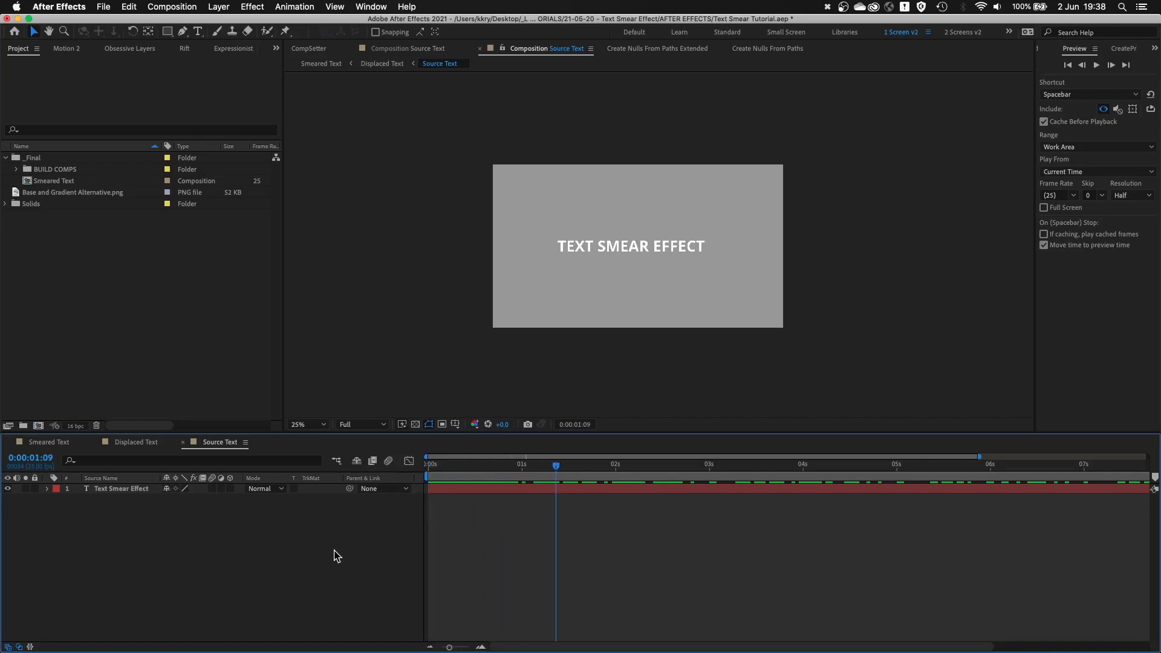
click(137, 445)
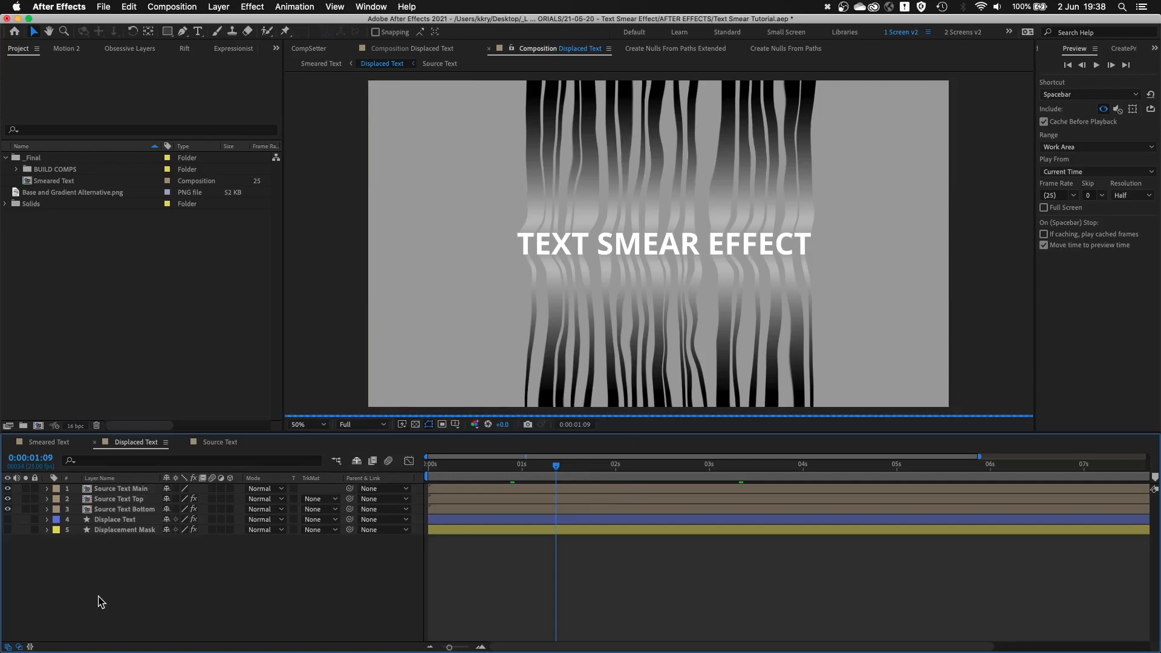
click(52, 442)
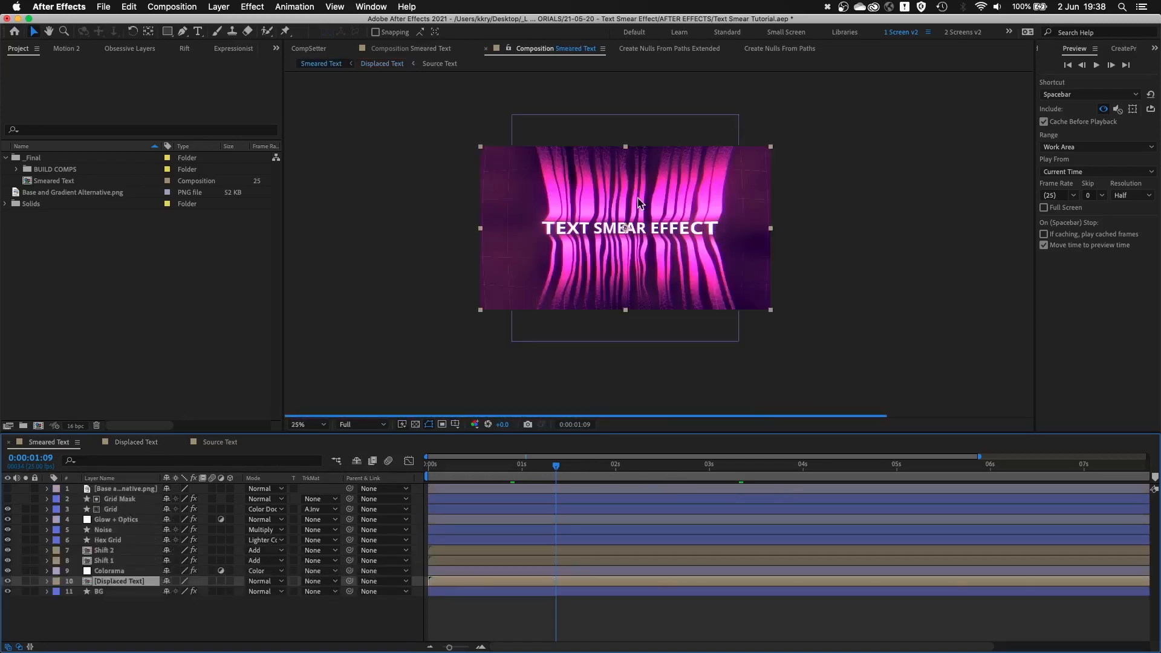
key(period)
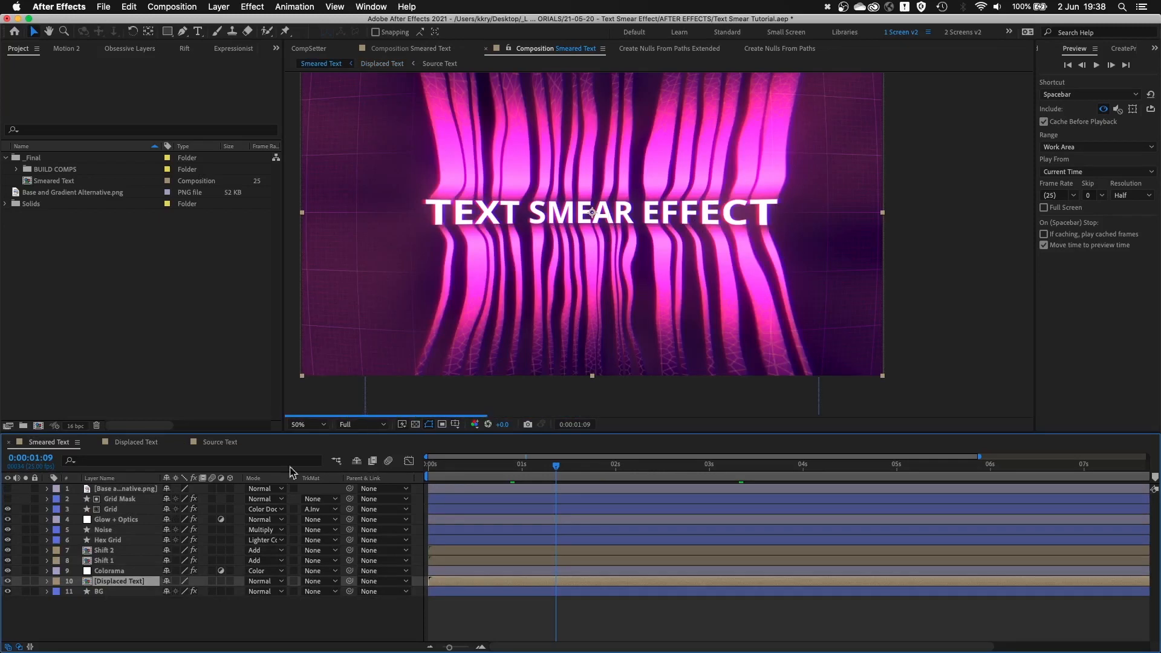
click(130, 613)
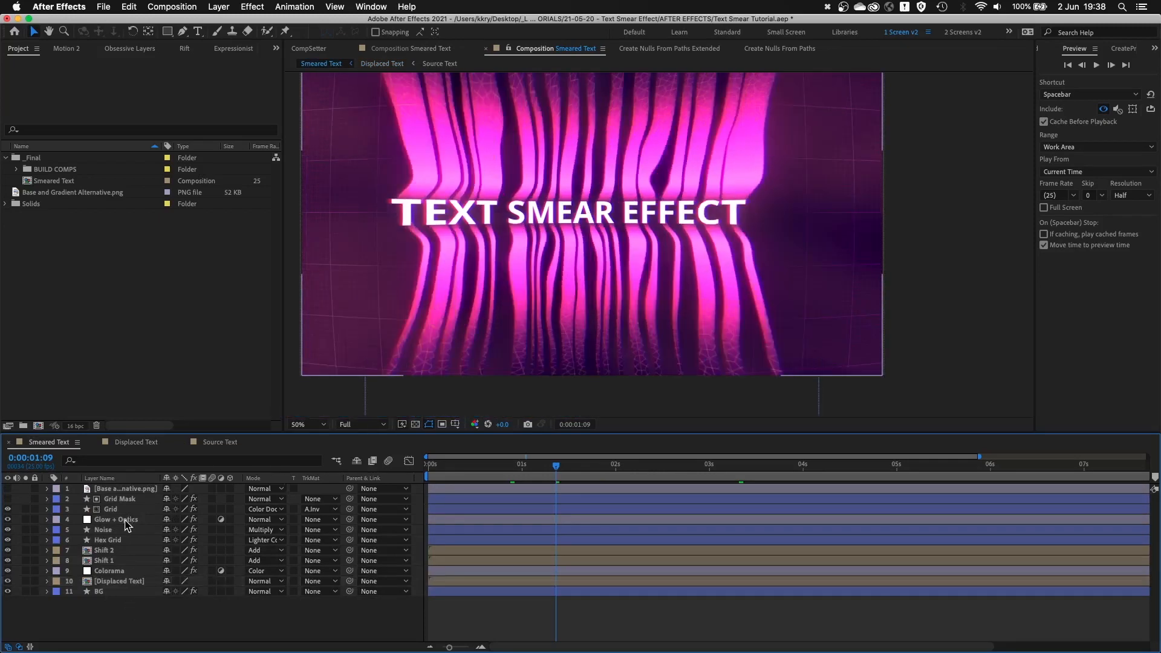
click(120, 540)
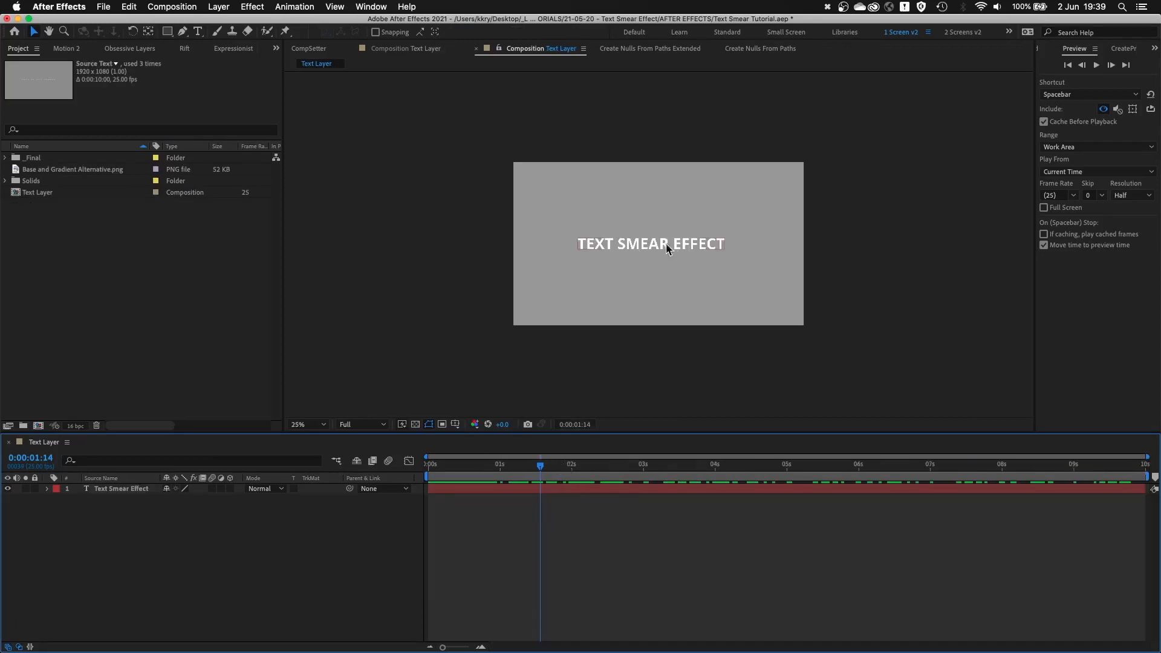
Step: Select the Text Smear Effect layer in the Text Layer composition and expand its text properties
scroll(608, 253, up, 2)
drag(612, 257, 462, 275)
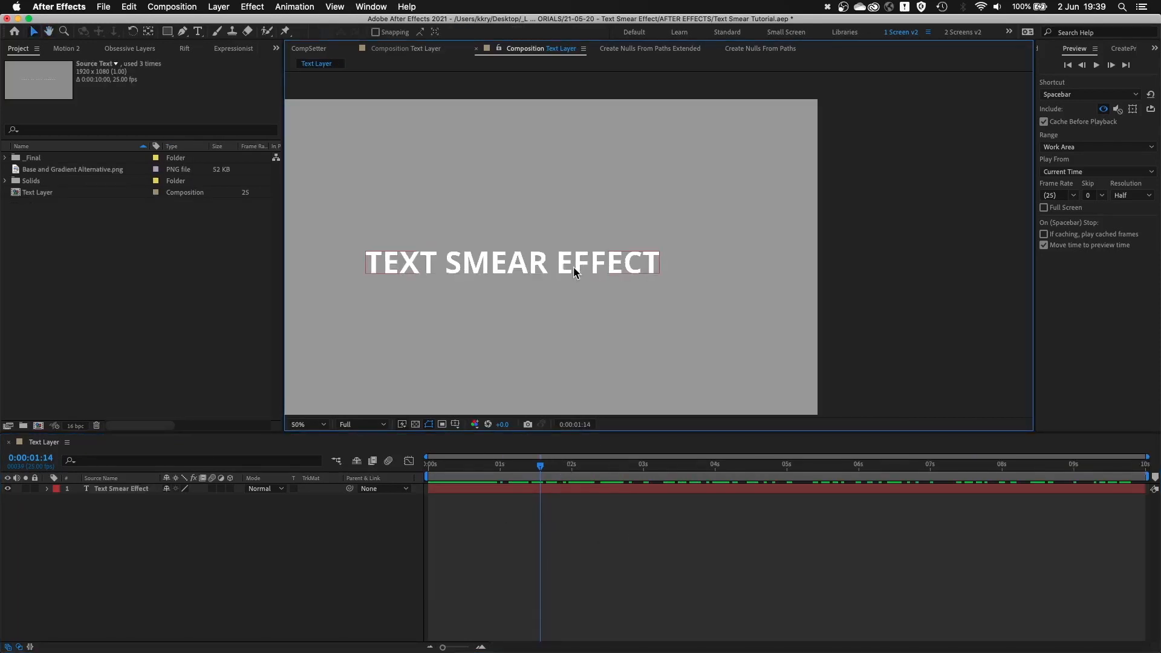
click(573, 268)
click(47, 489)
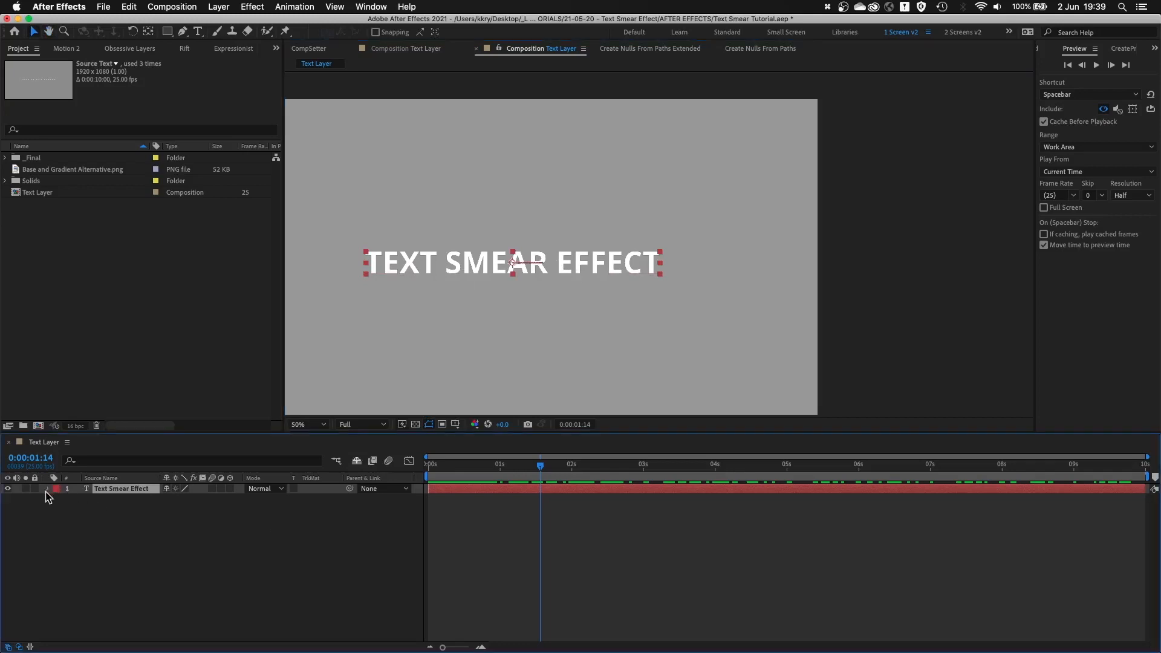
click(59, 499)
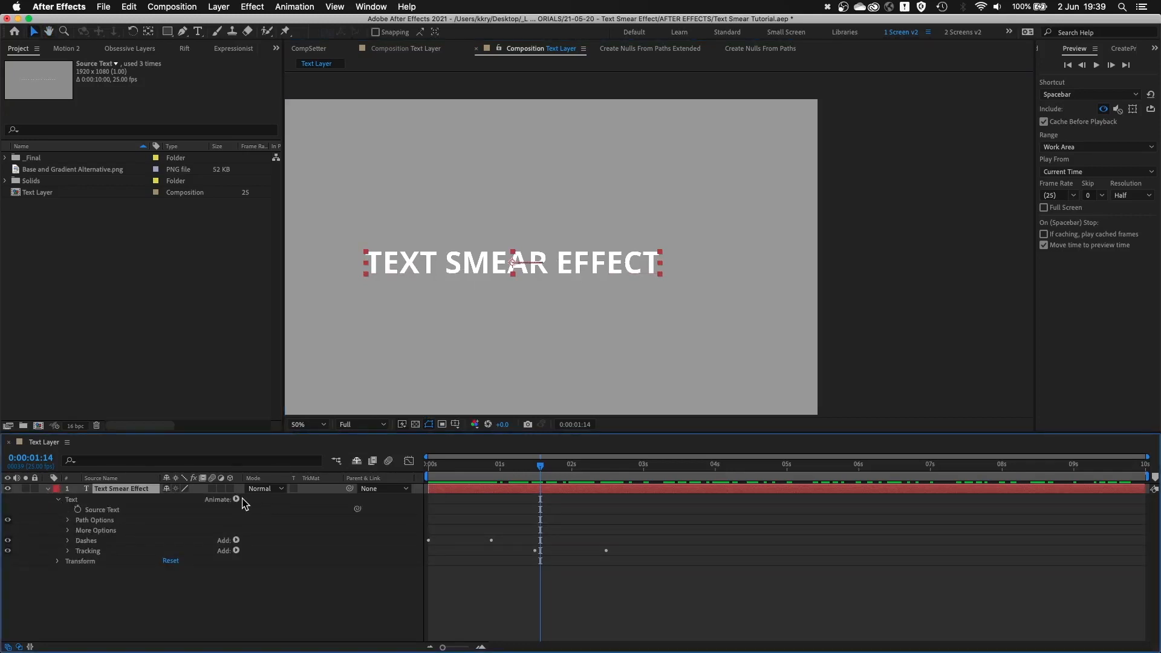
Step: Inspect the Dashes animator's settings and the list of properties that can be added to it
click(236, 499)
click(115, 541)
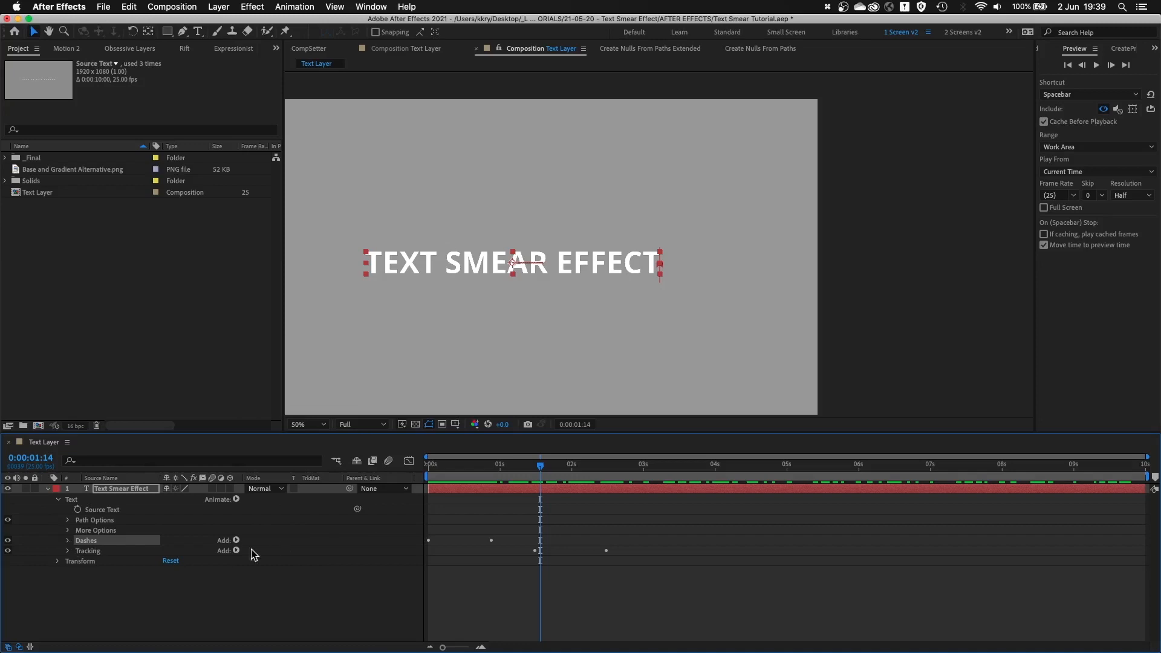
click(67, 540)
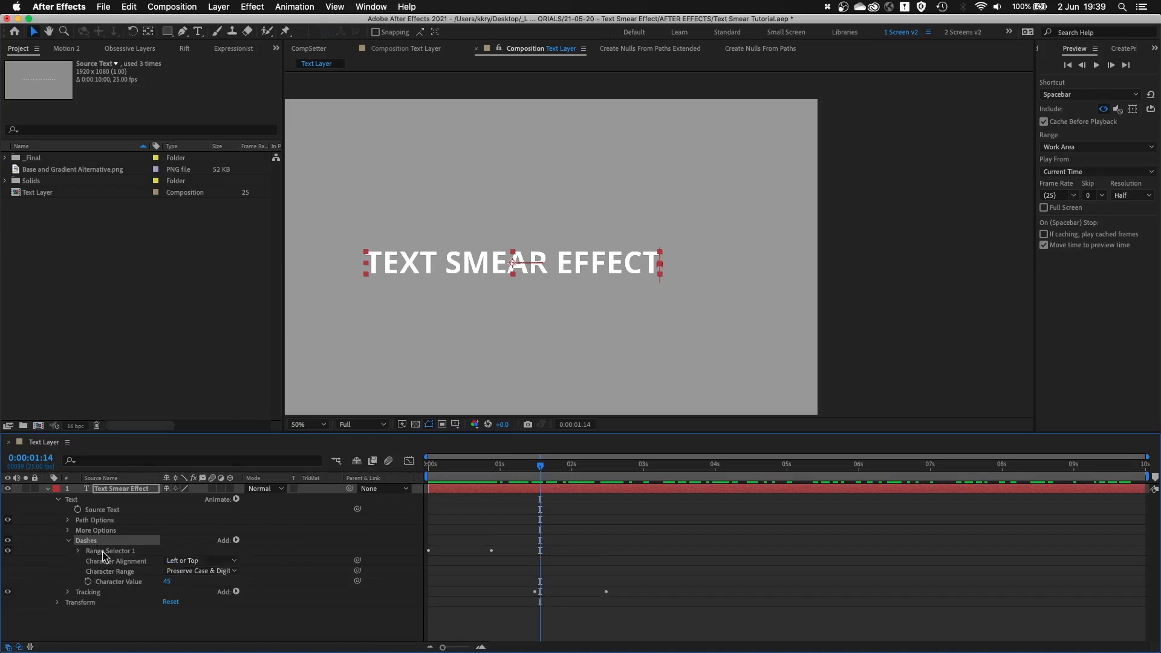
click(236, 540)
mouse_move(249, 542)
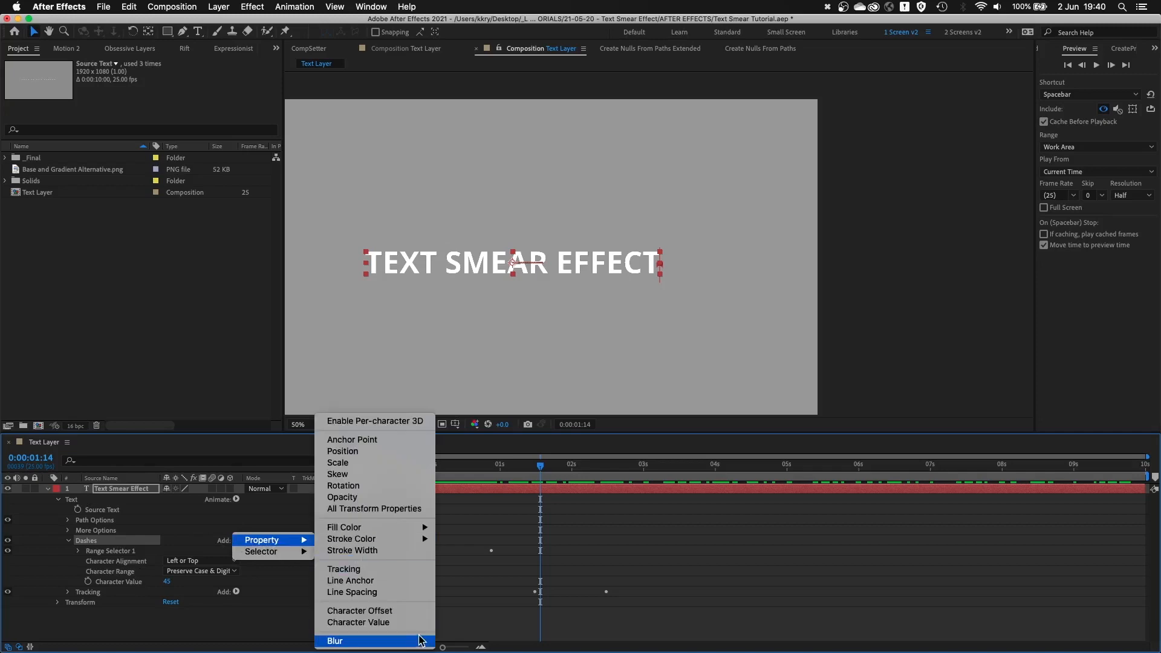
click(322, 627)
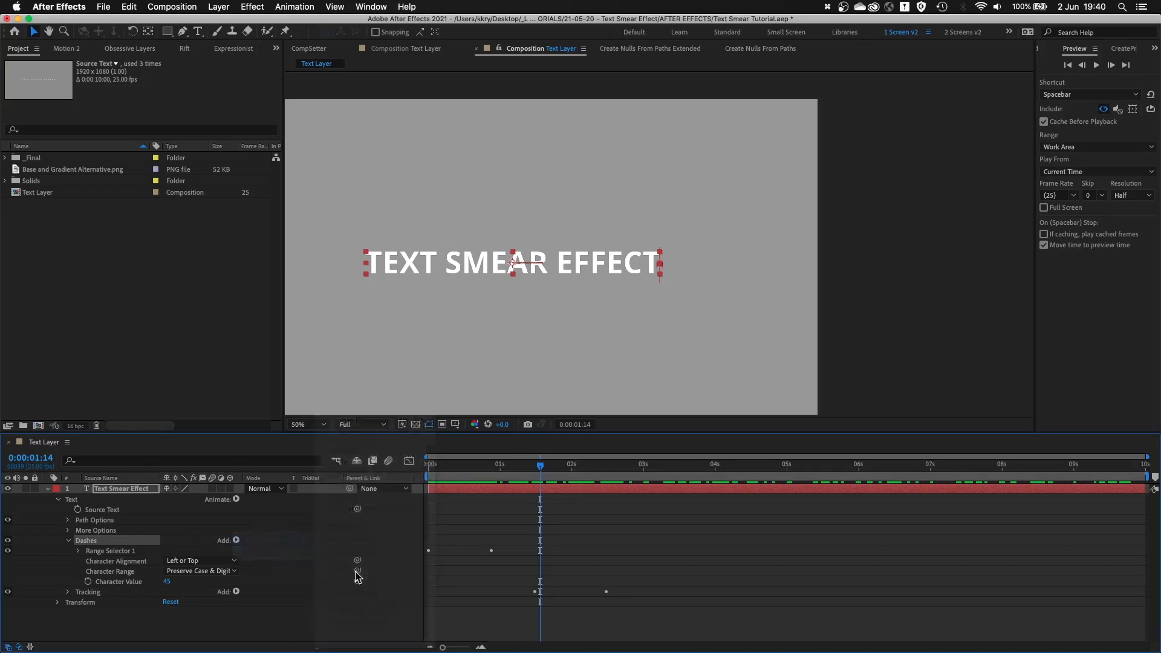
Step: Try a Character Value of 56 on the Dashes animator with the playhead at 0:00:00:08
drag(477, 466, 451, 469)
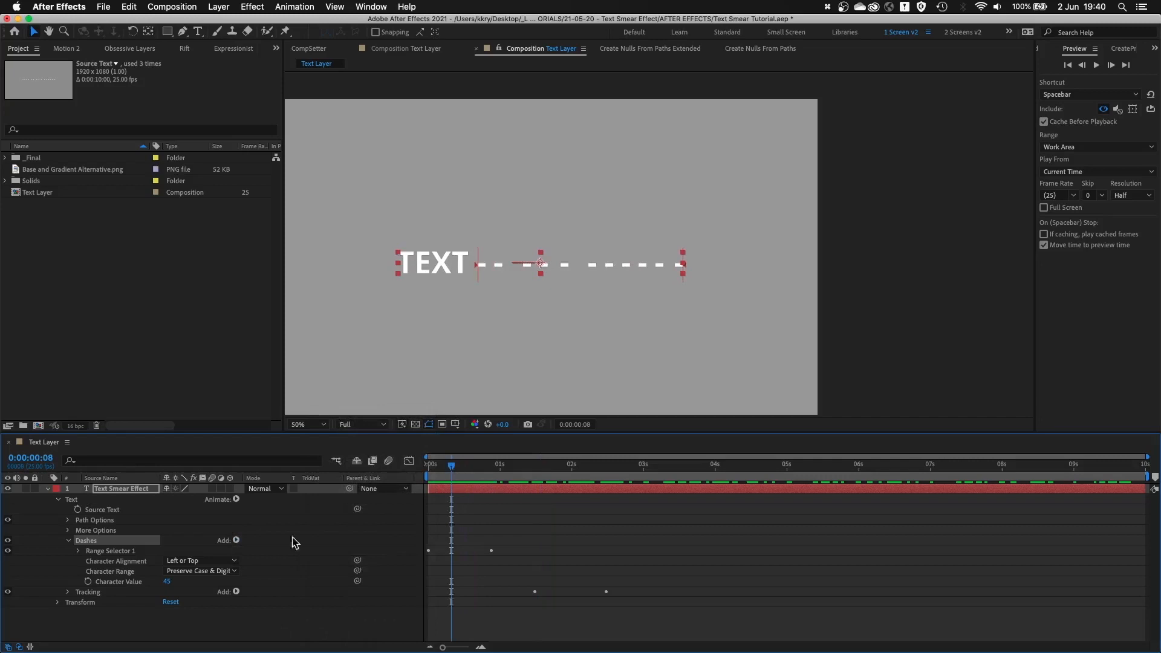
click(168, 581)
key(Up)
key(Up)
key(Up)
key(Up)
key(Up)
key(Up)
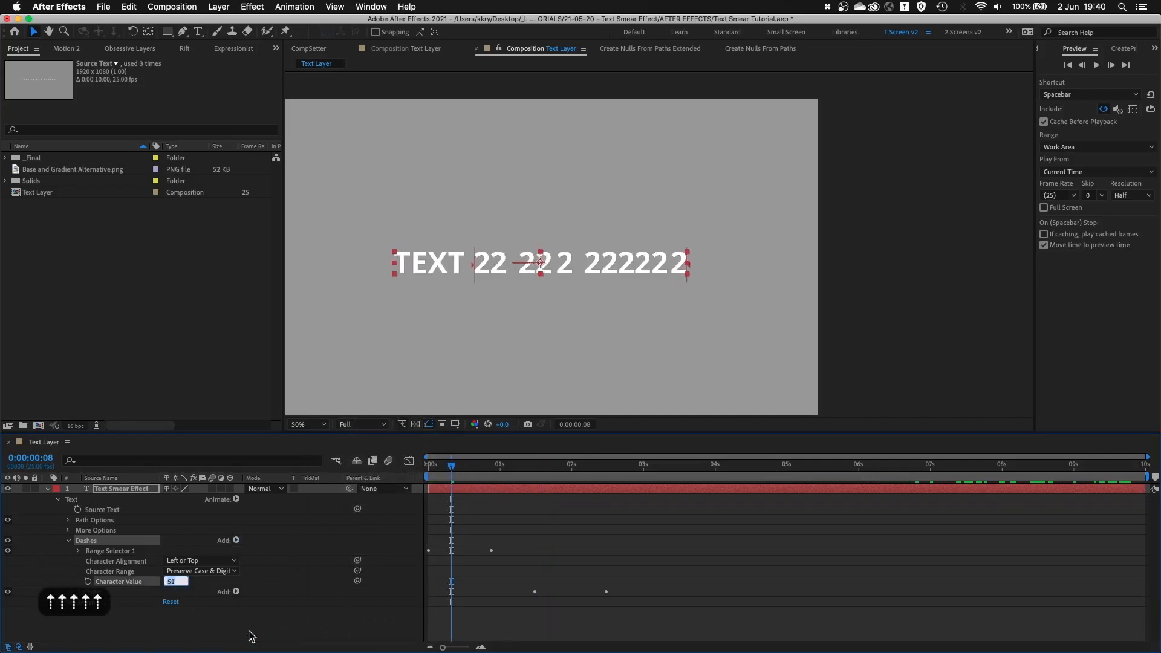
key(Up)
key(Up)
key(Up)
key(Up)
key(Up)
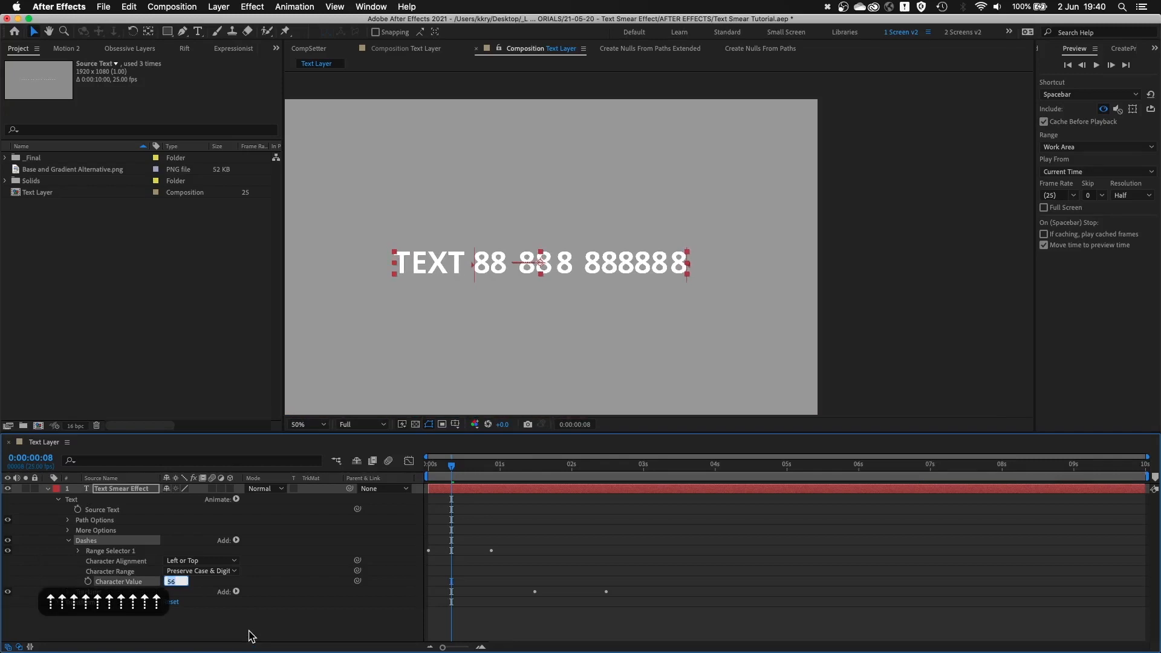
key(Return)
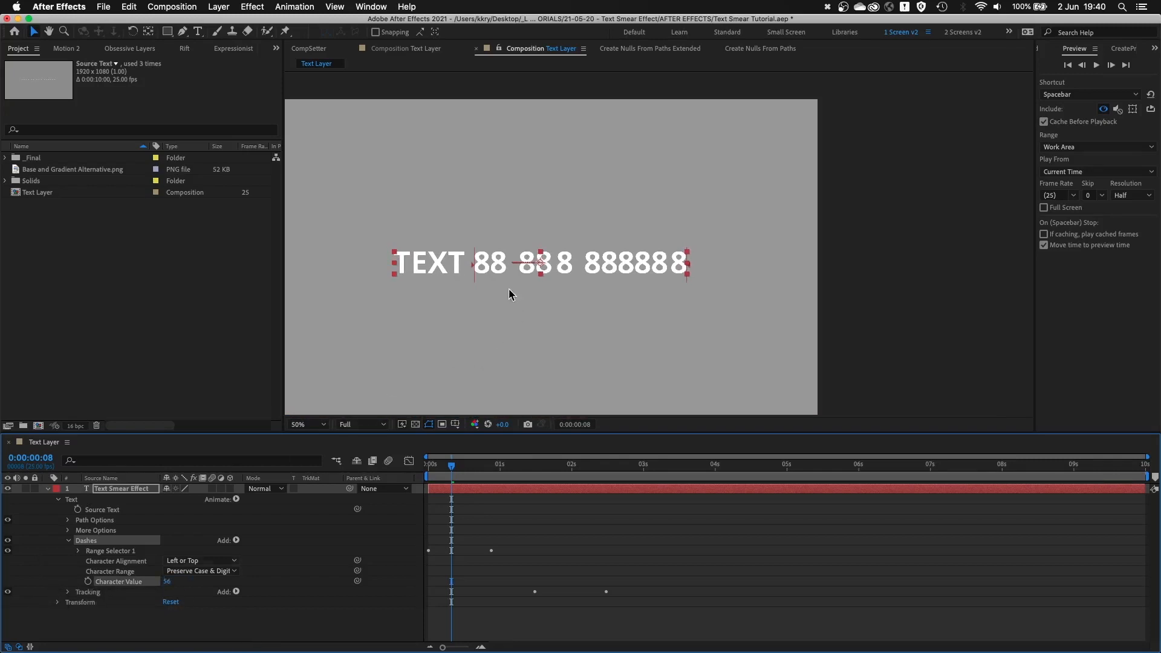
Step: Move the playhead to 0:00:00:15 and expand the Dashes animator's Range Selector 1 with its Advanced settings
mouse_move(450, 471)
mouse_down()
mouse_move(427, 471)
mouse_move(544, 472)
mouse_move(429, 471)
mouse_move(472, 465)
mouse_up()
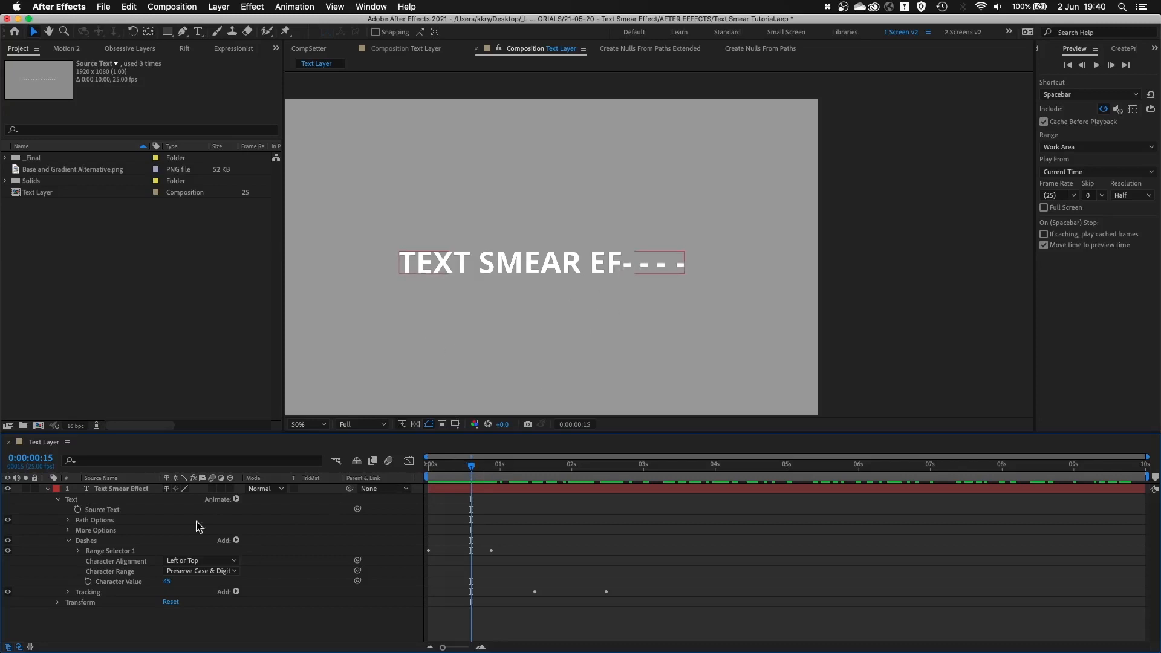
click(79, 551)
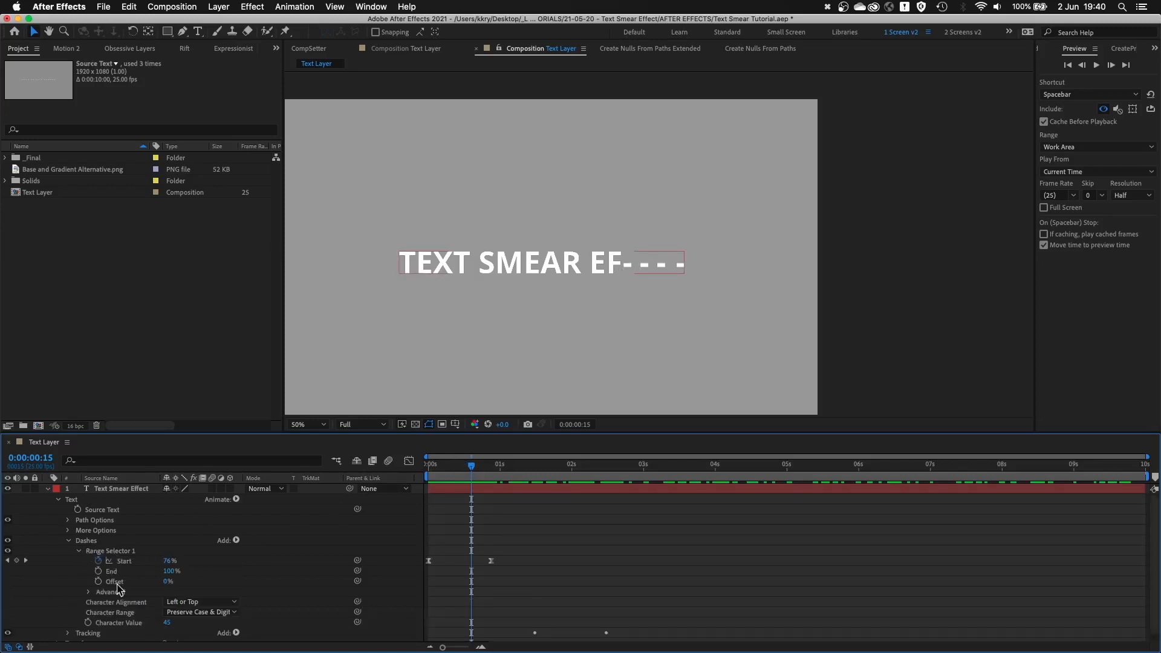
click(89, 592)
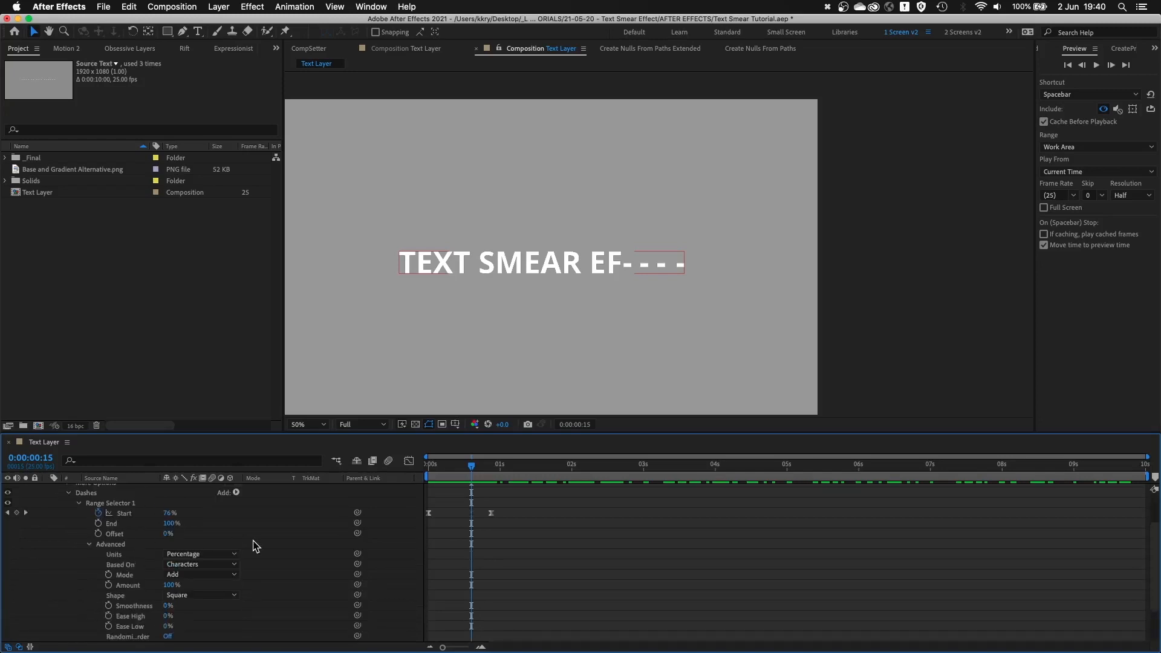
Step: Try a Smoothness of 100% on the Dashes range selector and scrub the animation to 0:00:00:13
key(grave)
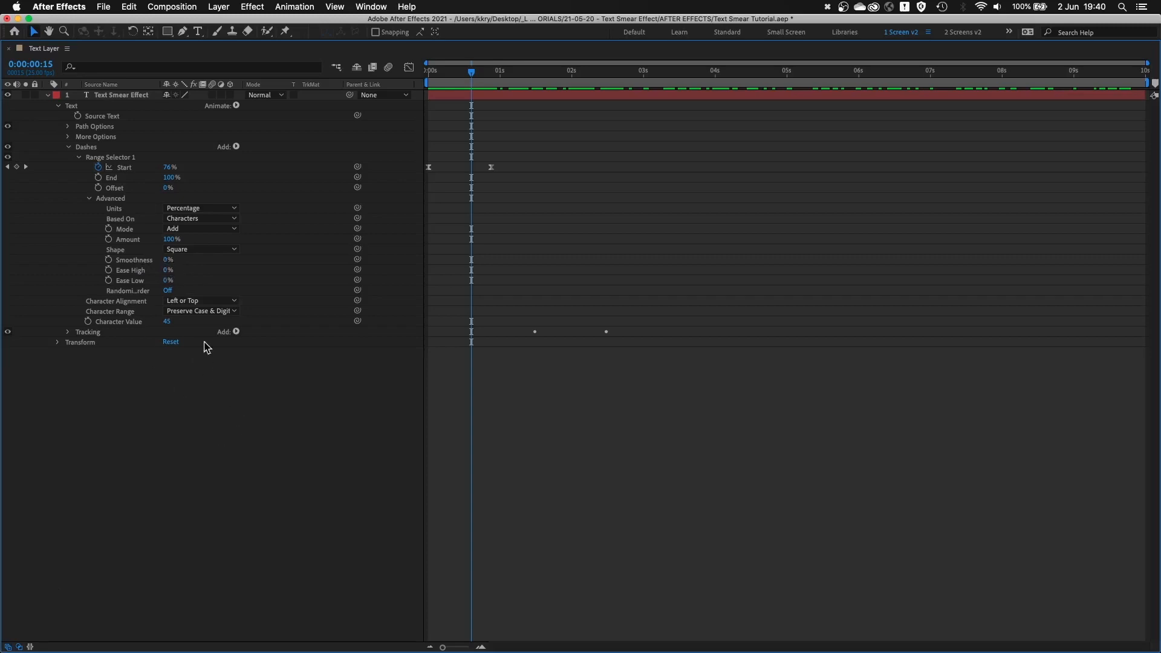
drag(166, 260, 318, 260)
key(grave)
drag(430, 467, 468, 467)
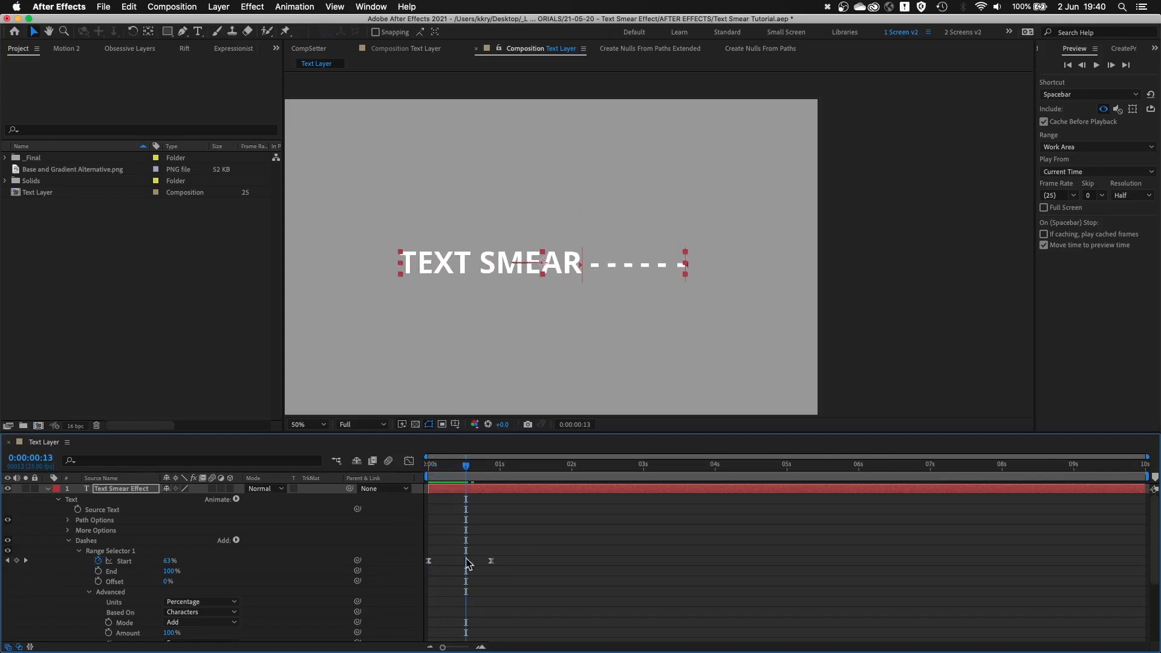
Step: Set the Dashes range selector's Smoothness to 0% and scrub the animation to 0:00:00:24
scroll(302, 628, down, 5)
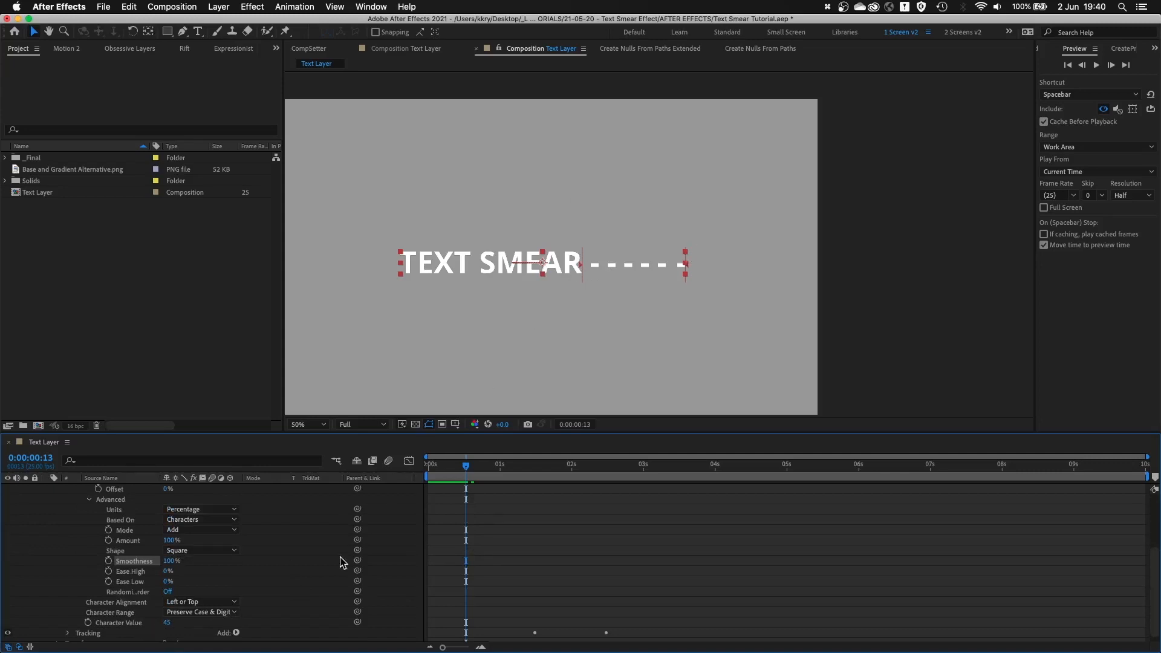
click(171, 561)
text(0)
key(Return)
mouse_move(433, 466)
mouse_down()
mouse_move(508, 467)
mouse_move(396, 474)
mouse_move(498, 477)
mouse_up()
Step: Collapse the Dashes animator, select the Tracking animator and look over the text animation options
scroll(270, 577, up, 3)
click(135, 563)
click(97, 424)
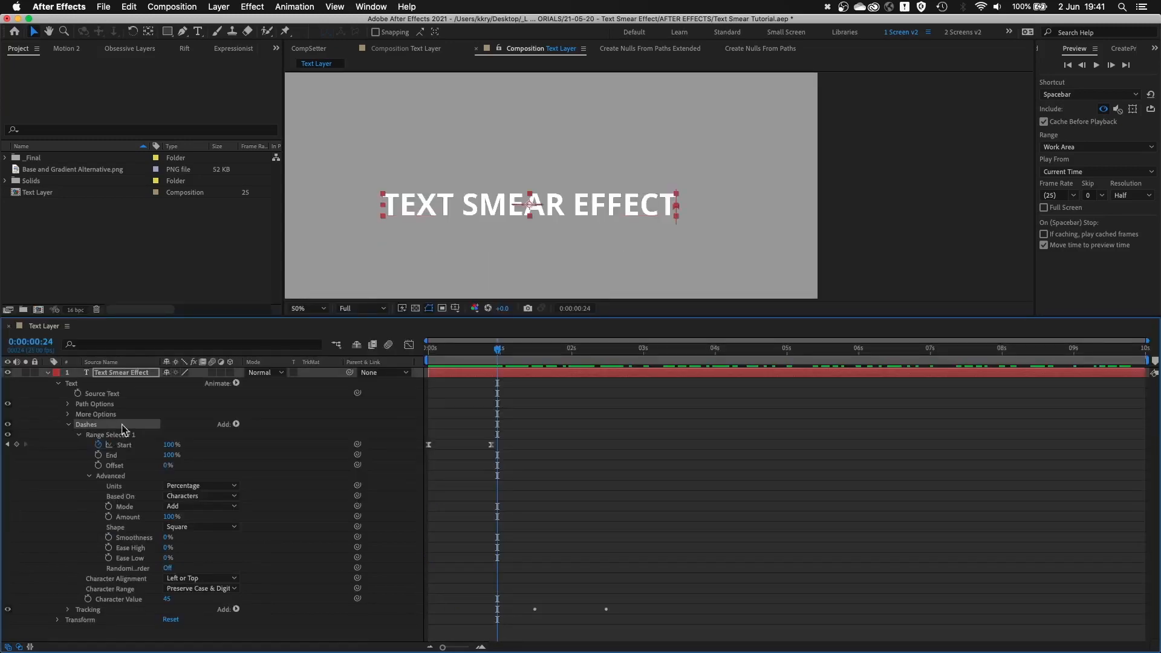
click(68, 426)
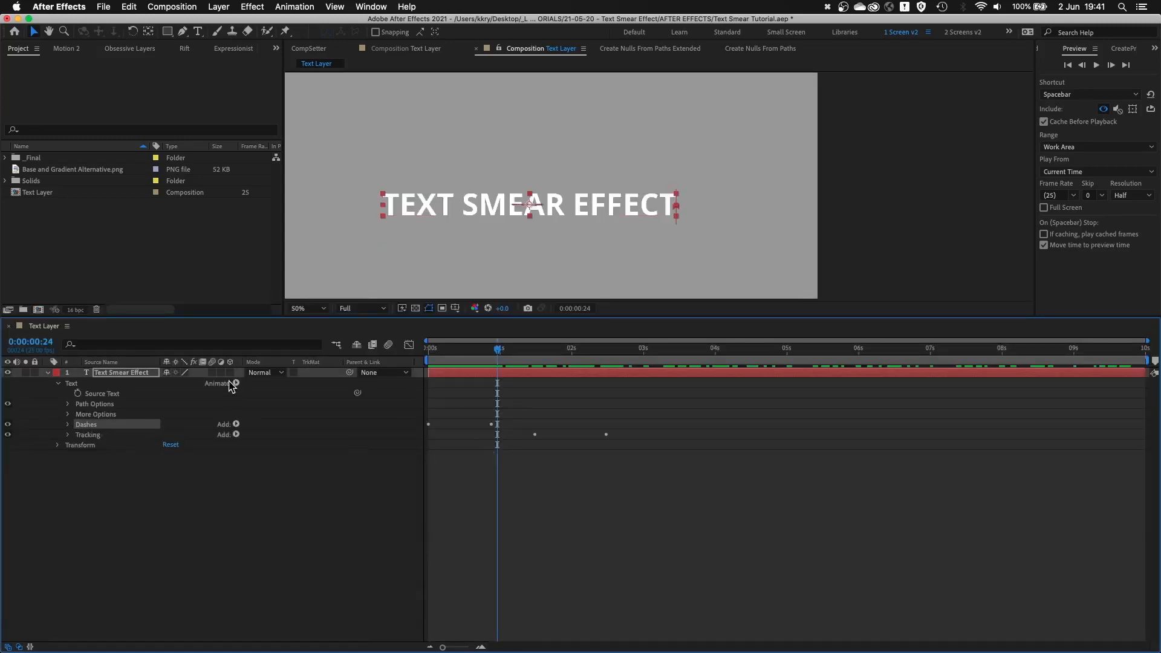
click(237, 383)
click(96, 436)
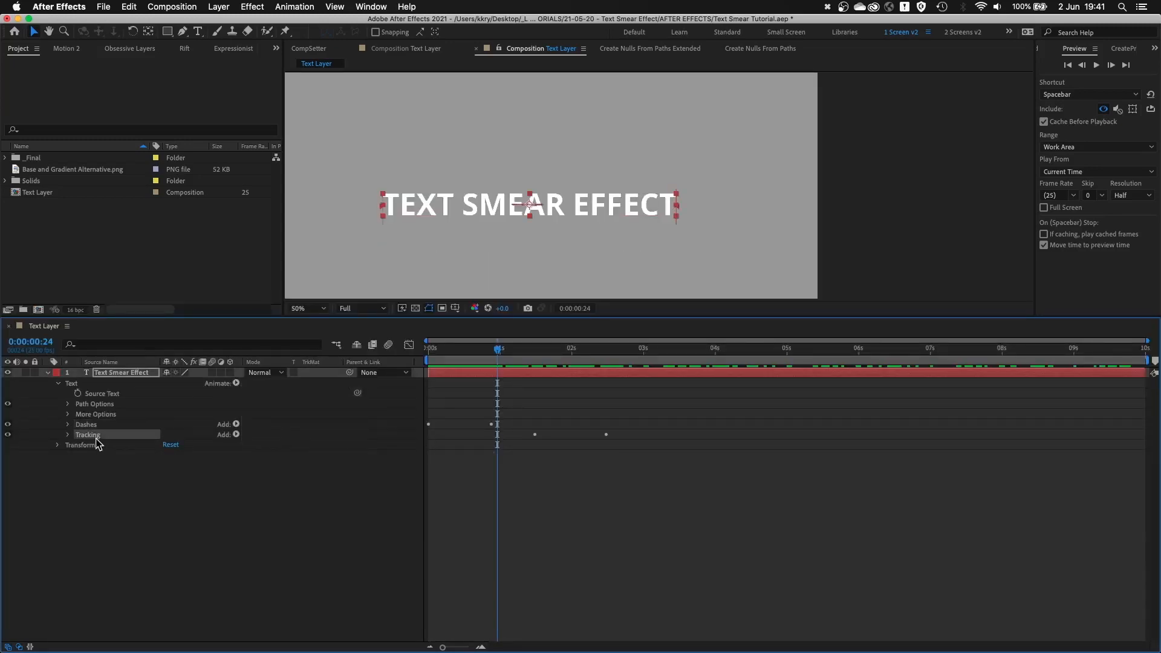
click(236, 383)
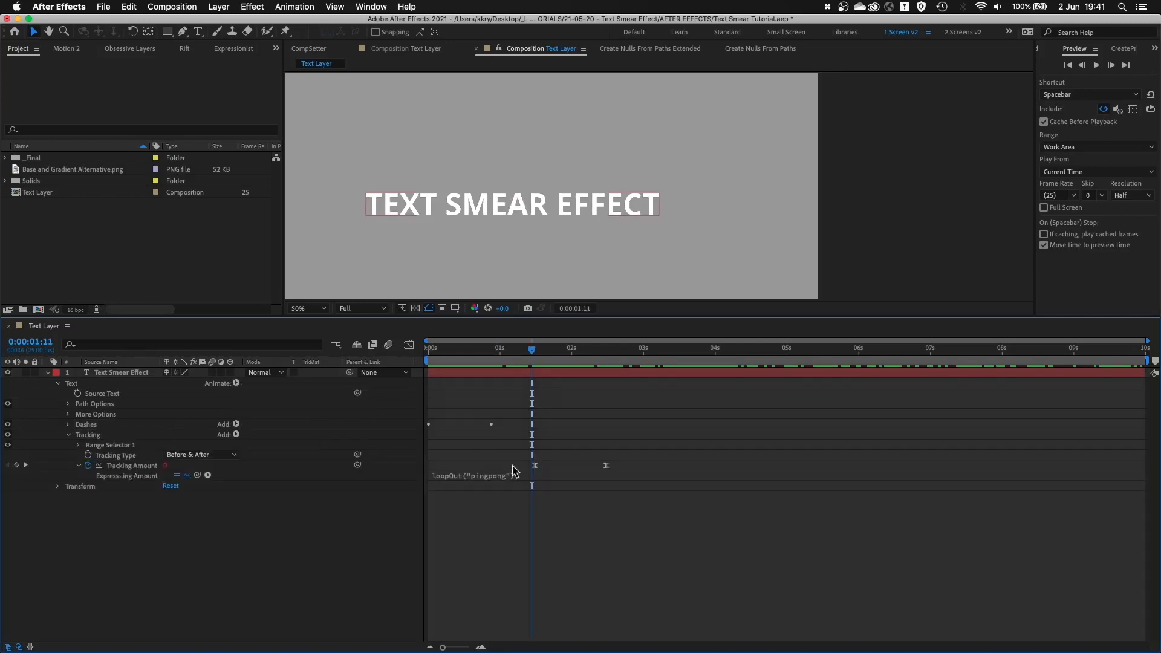
Step: Select the Tracking Amount keyframes and preview the looped tracking animation at 0:00:02:12 and 0:00:05:06
drag(530, 462, 633, 477)
drag(538, 351, 605, 352)
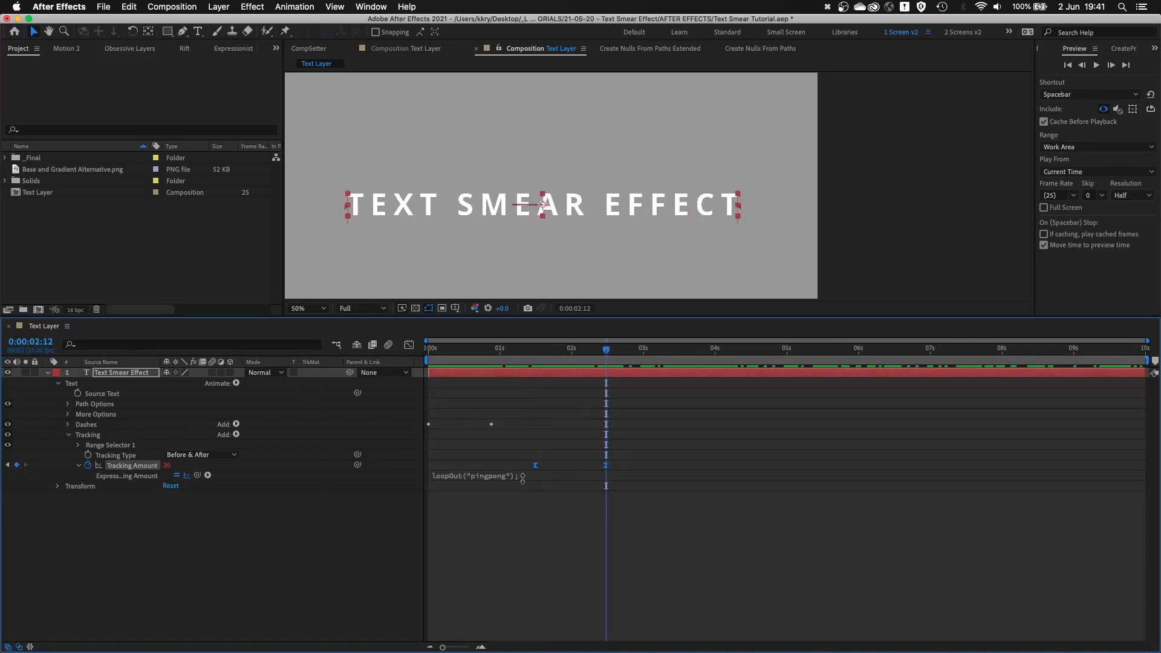
drag(610, 356, 803, 355)
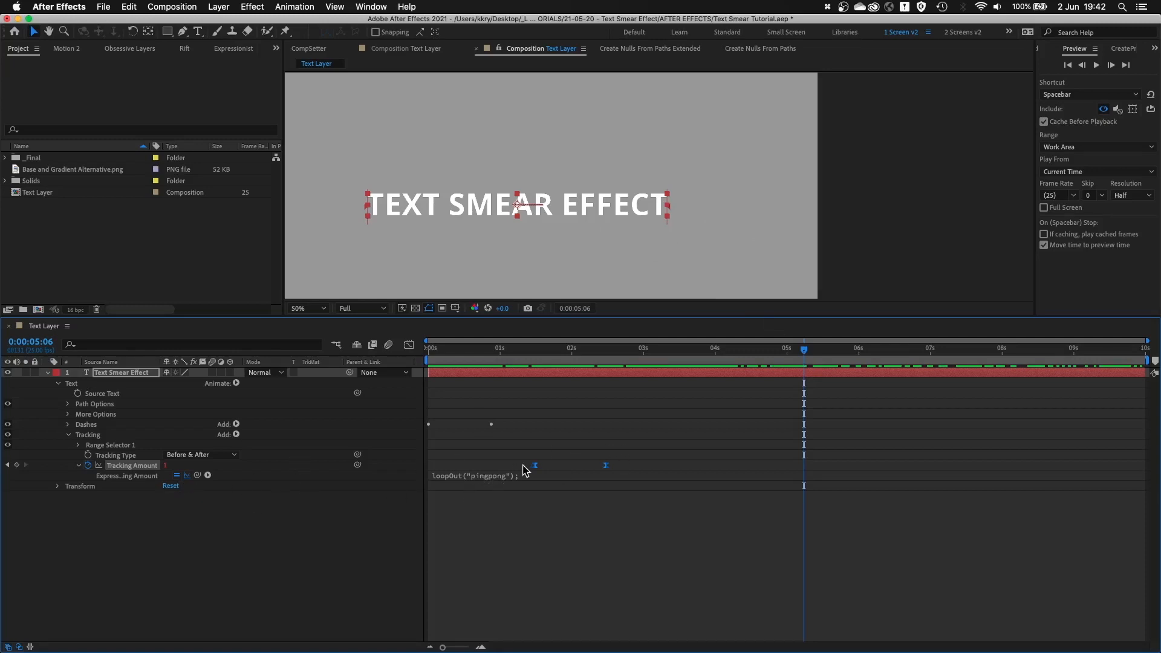
click(201, 504)
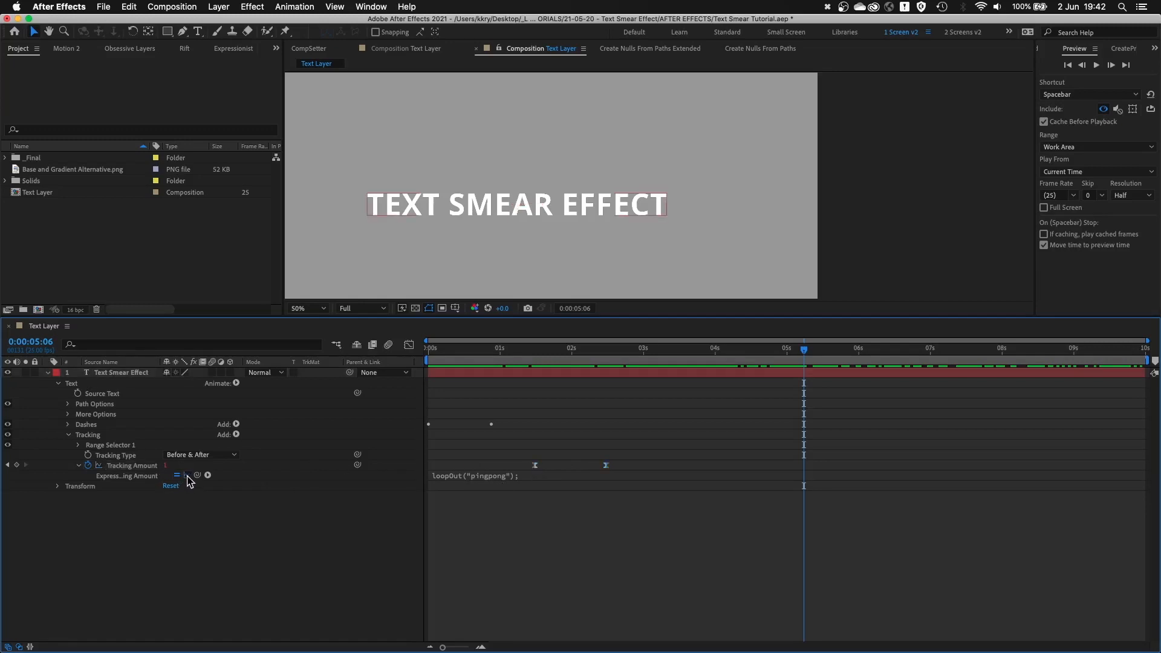
Step: Examine the Tracking Amount keyframes in the Graph Editor with the looped expression curve fitted to view
drag(523, 450, 641, 495)
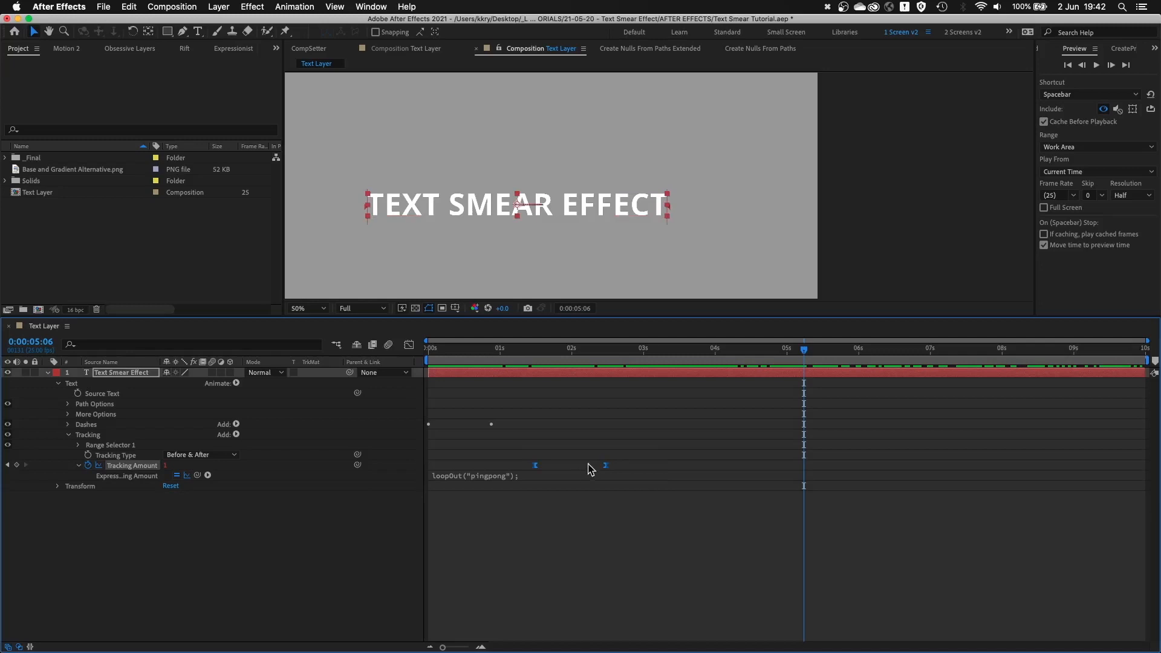
click(409, 346)
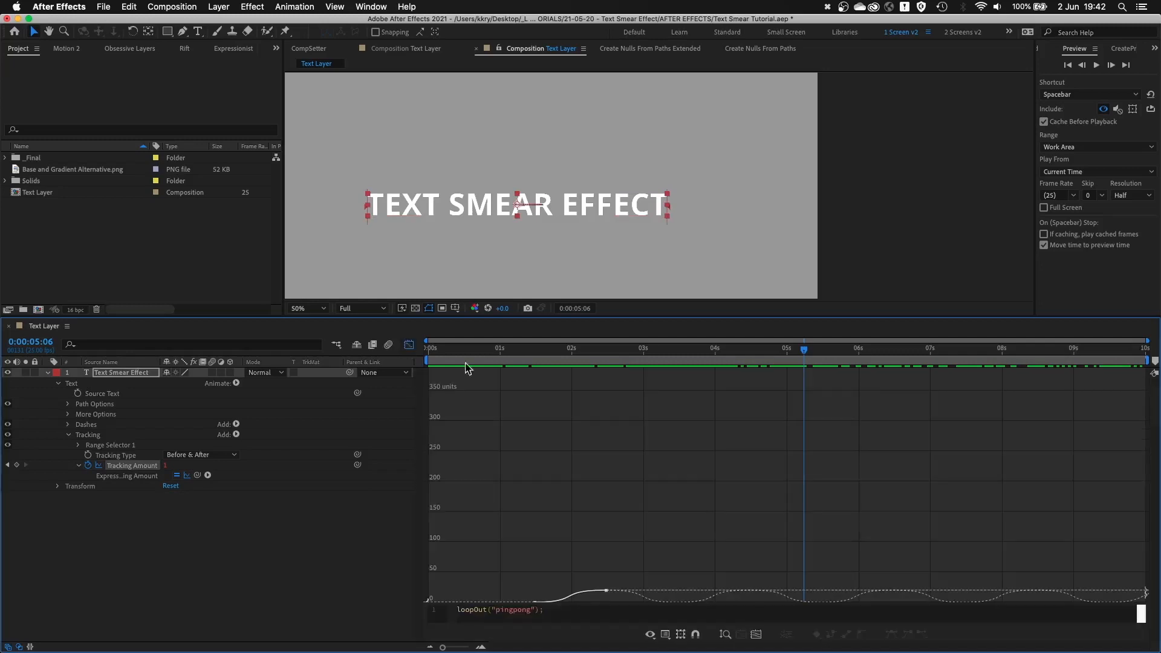
click(756, 633)
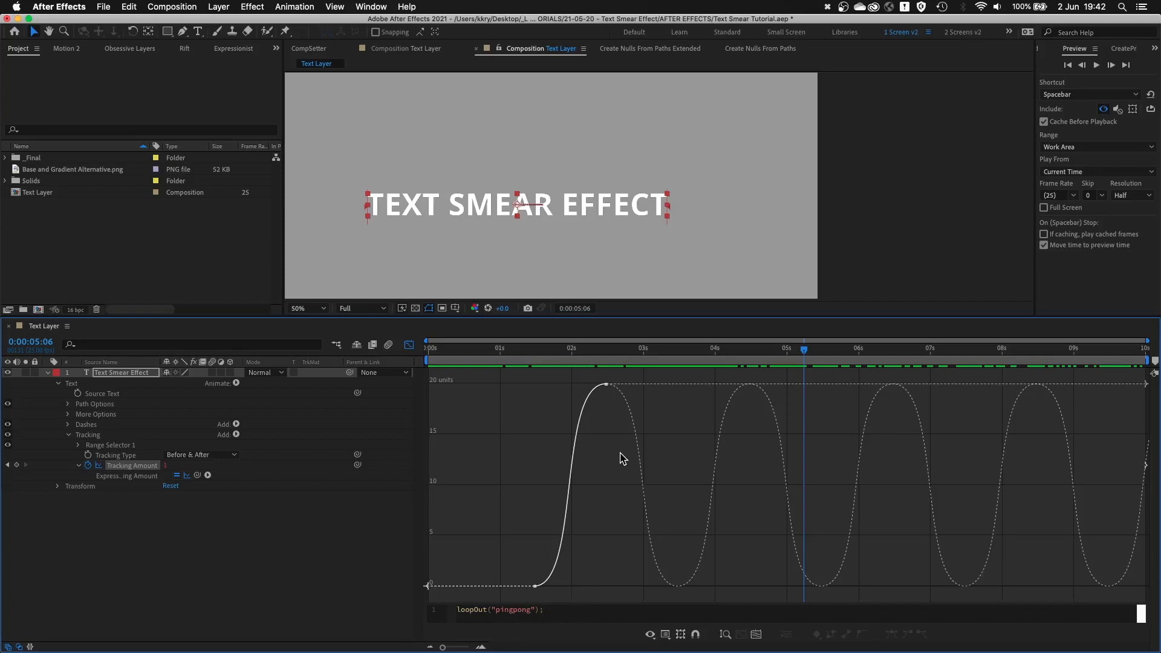
click(583, 383)
drag(502, 565, 584, 586)
click(786, 567)
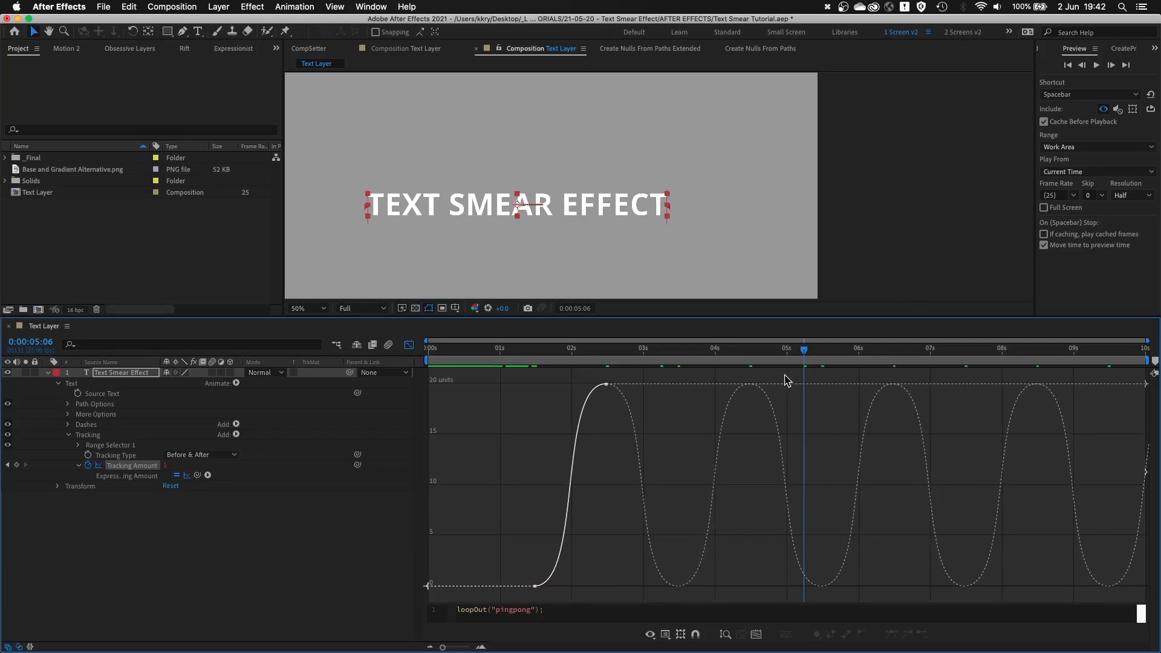
Step: Collapse all properties of the Text Smear Effect layer
click(170, 409)
key(a)
key(a)
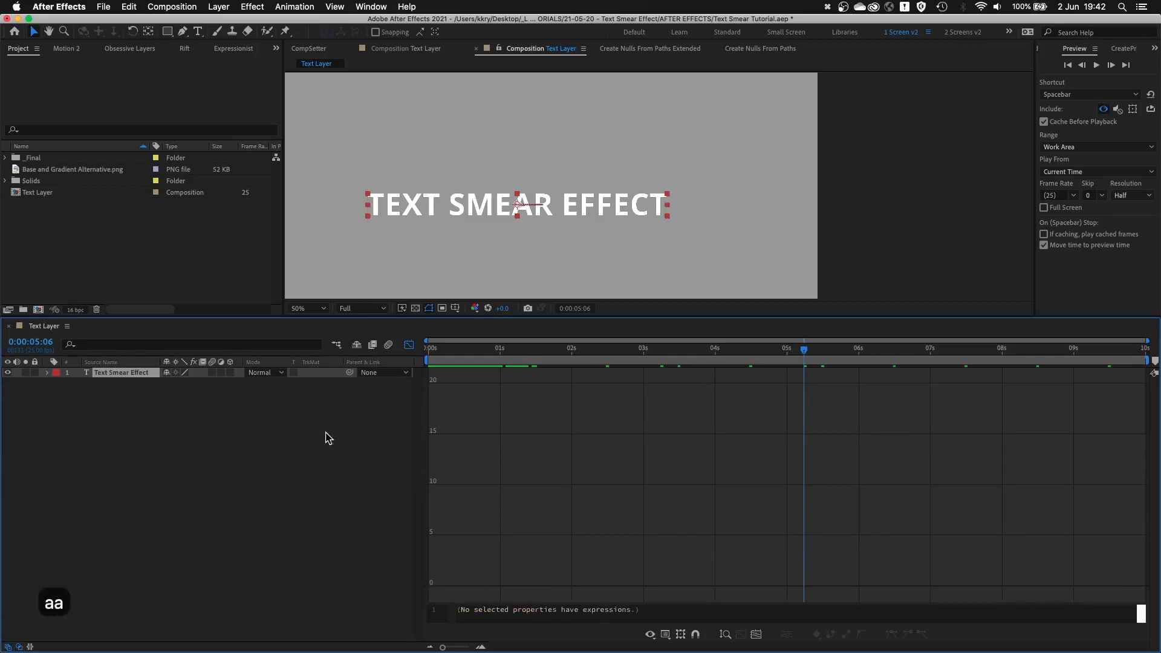
Step: Return the timeline from the Graph Editor to layer bars and enlarge the composition view to show the whole frame
click(408, 344)
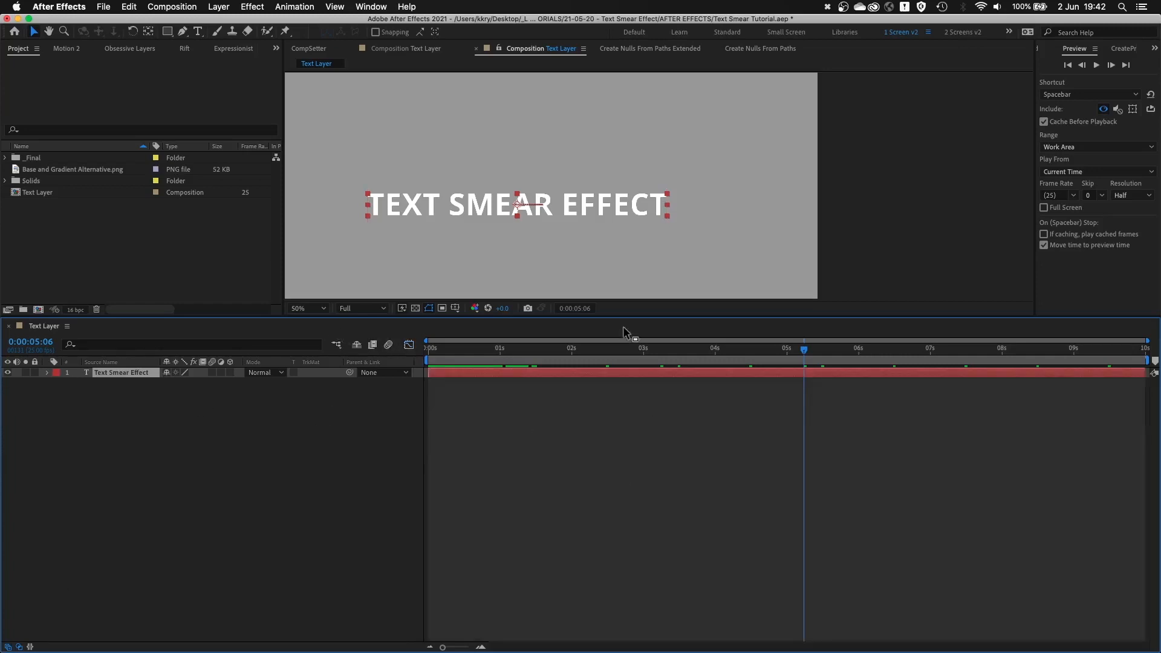
drag(626, 320, 653, 511)
scroll(665, 354, down, 1)
click(654, 343)
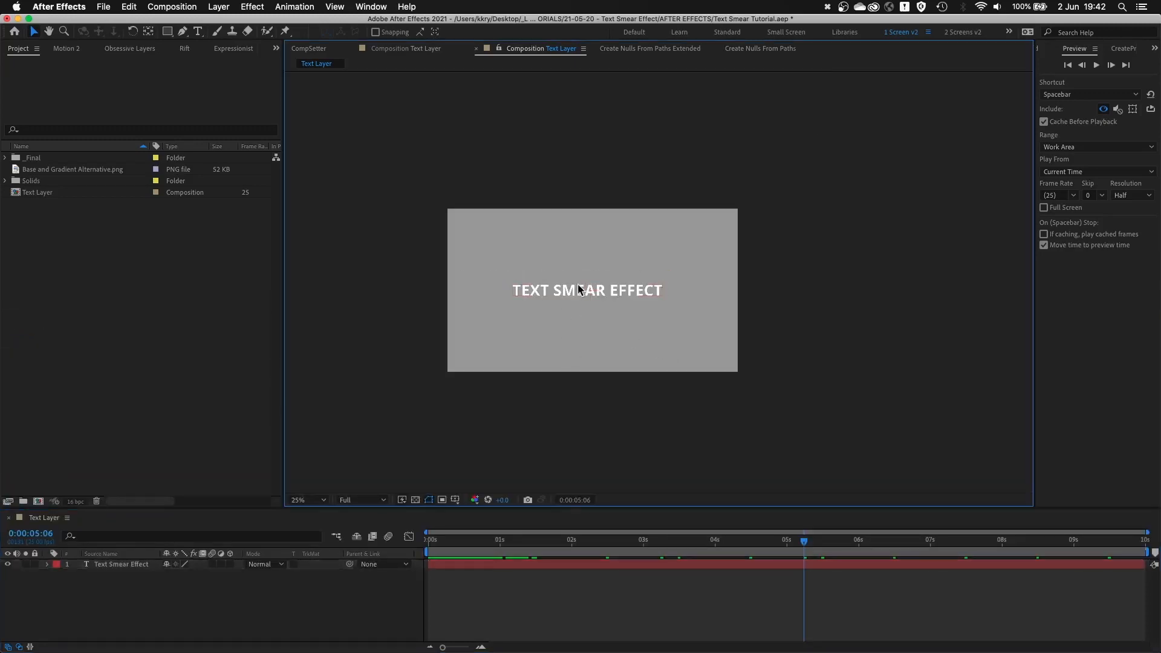
Step: Display the title/action safe guides to compare the text's position with the composition's centre
click(613, 291)
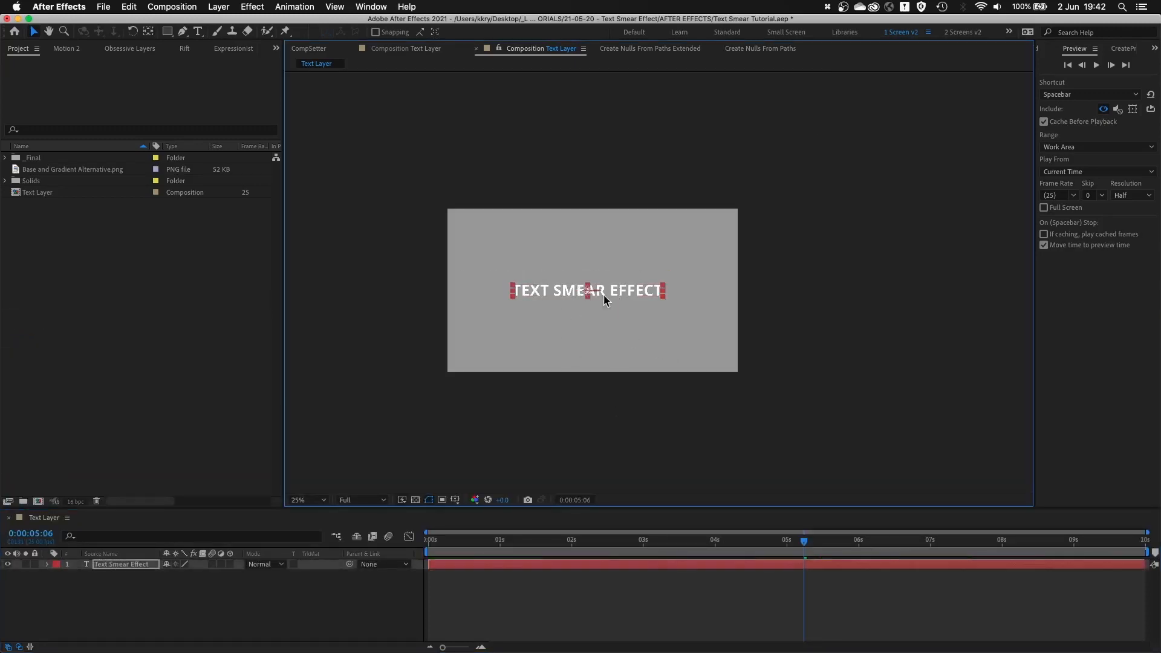
click(546, 359)
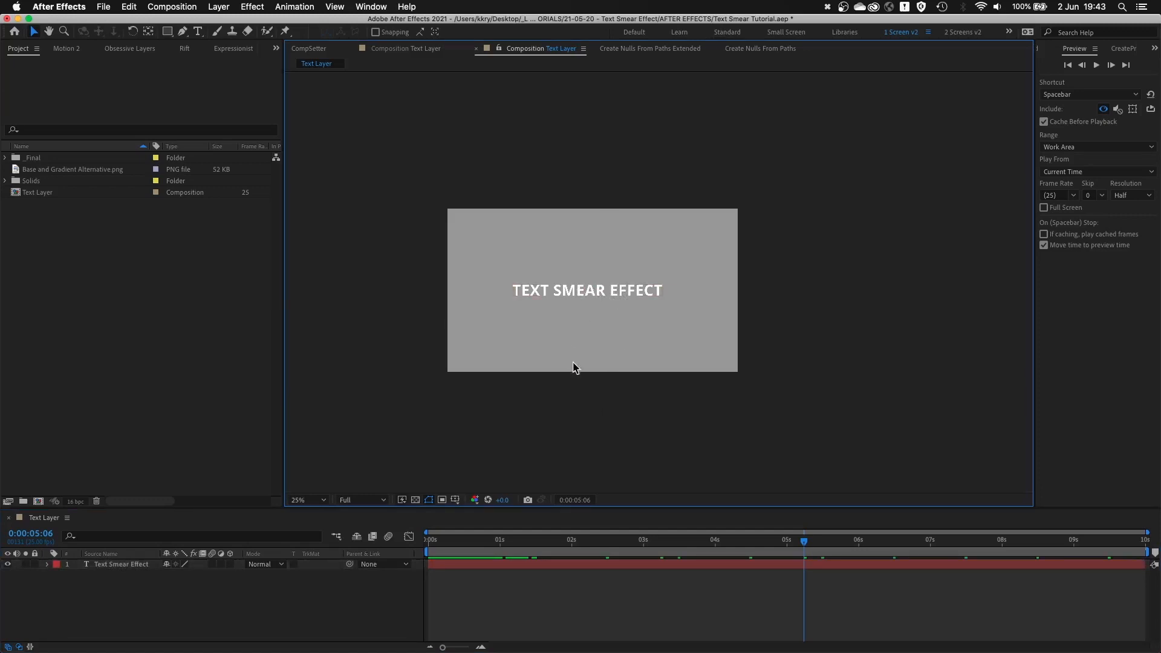
key(apostrophe)
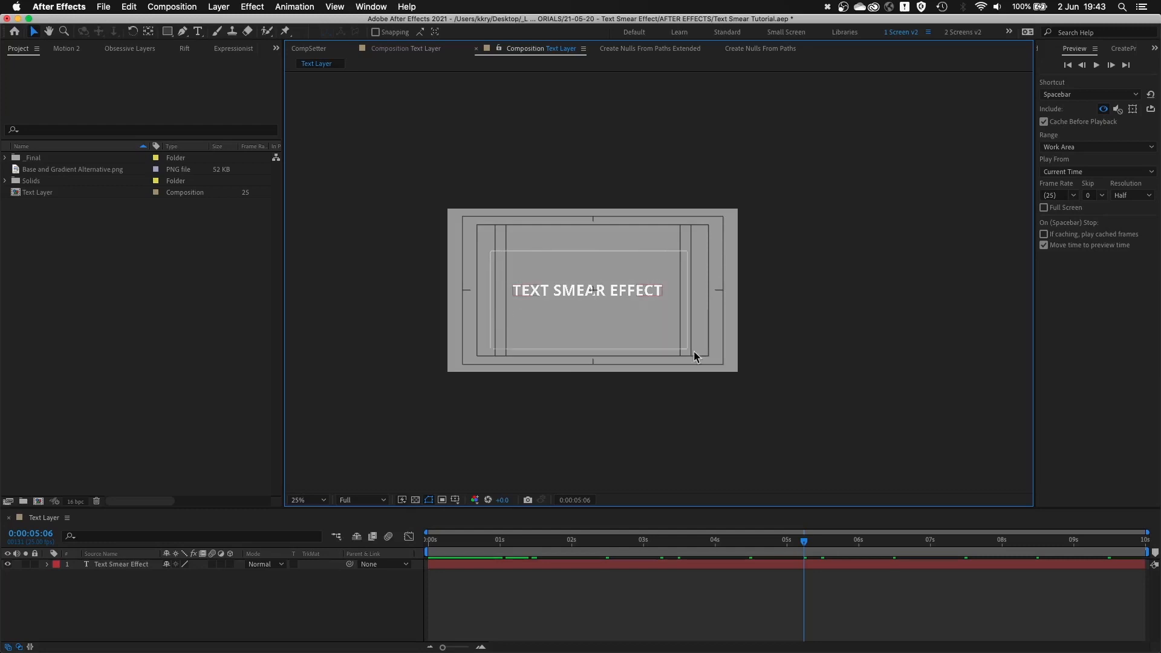
drag(693, 350, 694, 355)
click(518, 418)
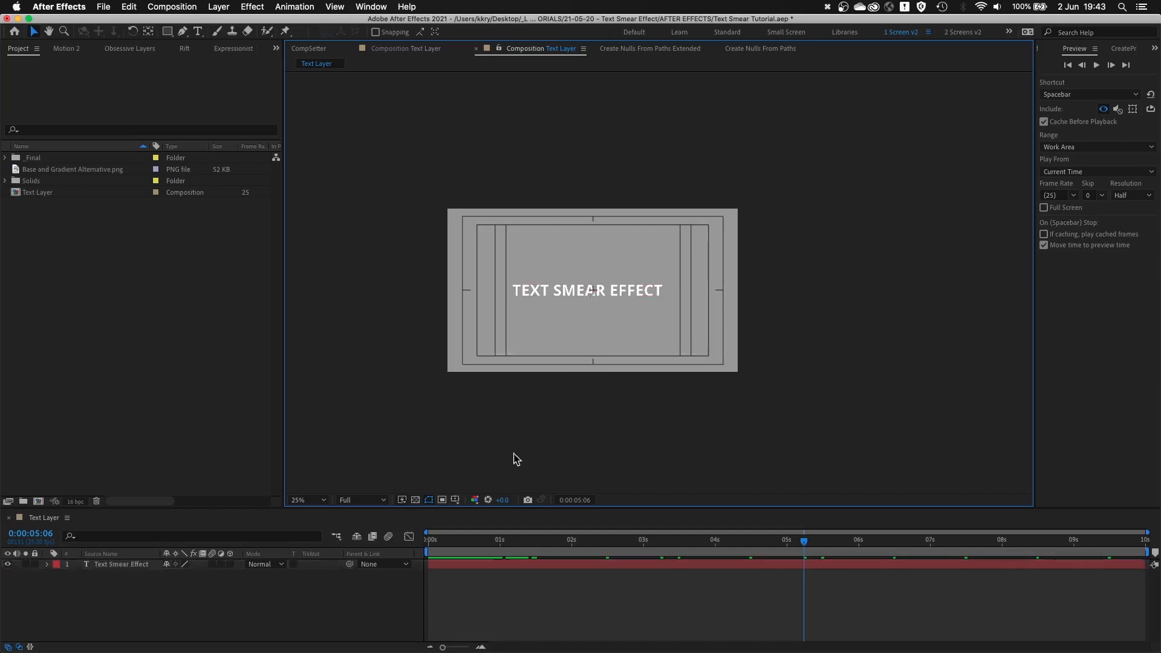
Step: Reveal the Text Smear Effect layer's Anchor Point and load its expression into the Expressionist editor
click(519, 566)
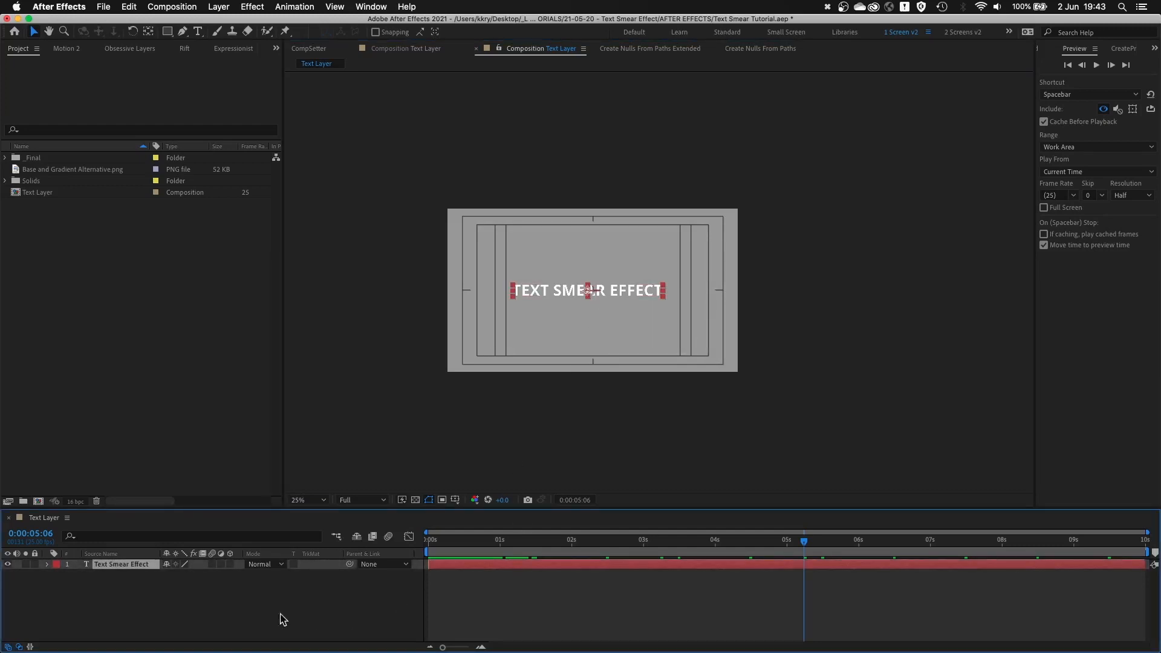
key(a)
click(109, 575)
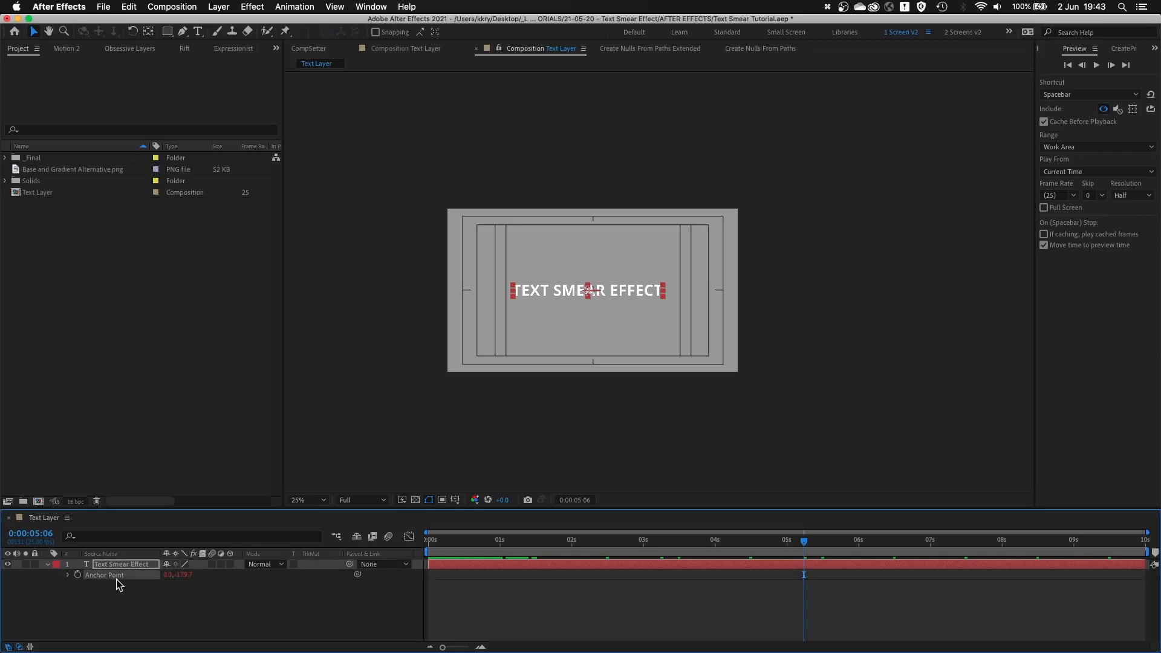
key(ctrl+shift+e)
click(34, 500)
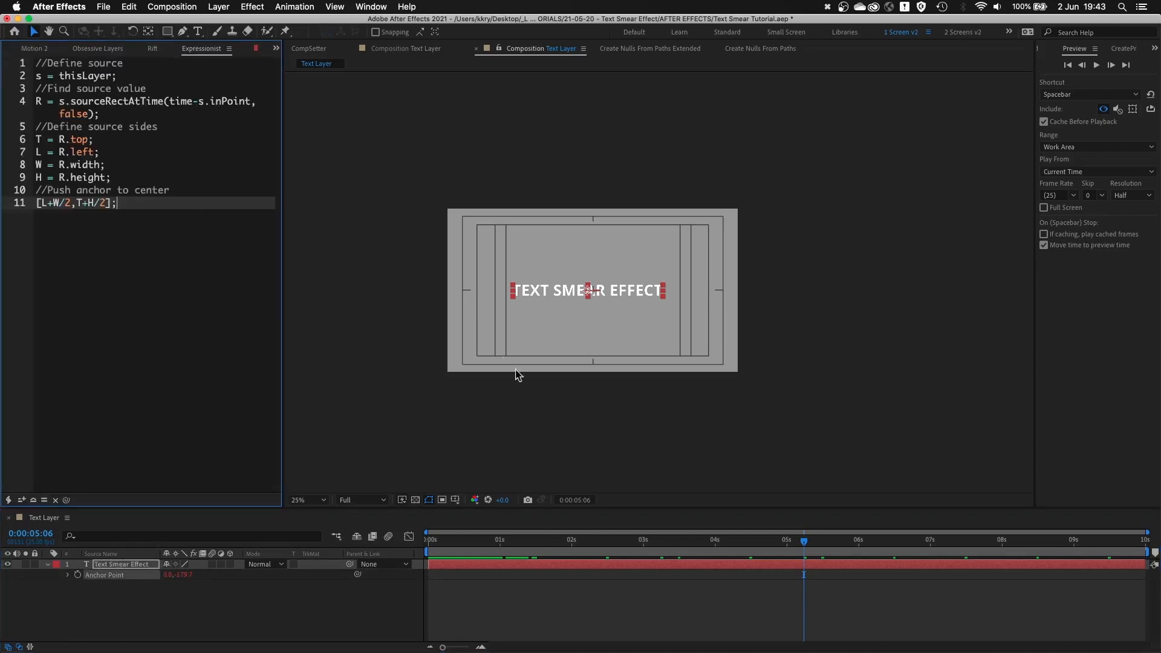
click(490, 437)
Step: Examine the anchor expression's thisLayer source, sourceRectAtTime call and the lines defining the top, left, width and height of the text
click(15, 75)
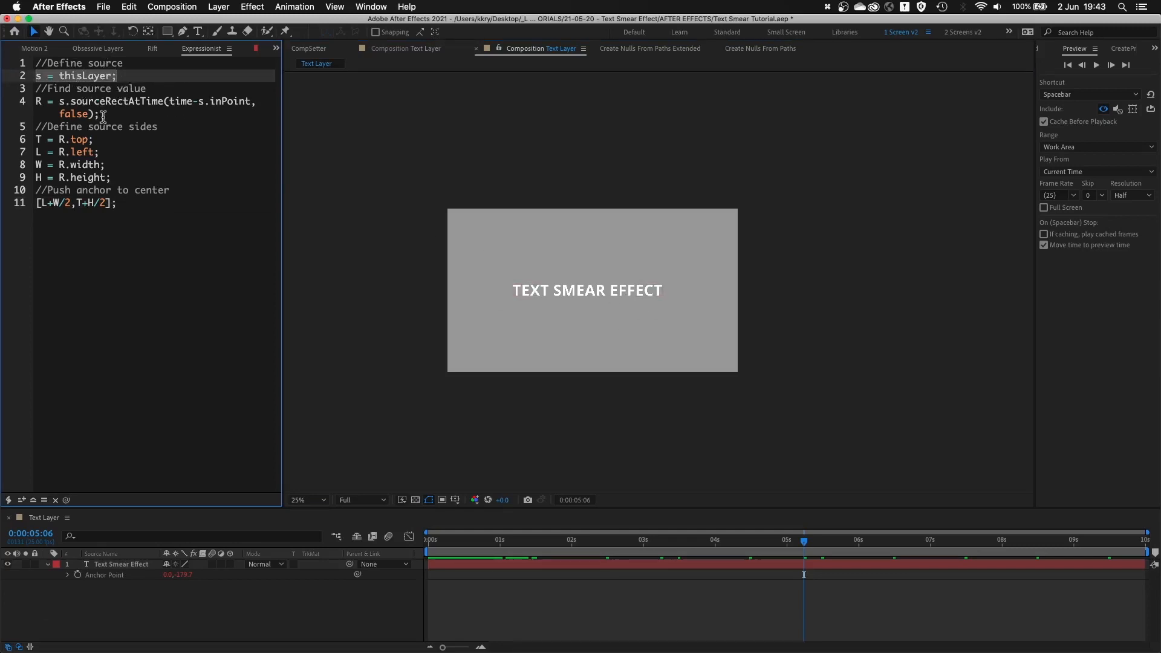
double_click(151, 101)
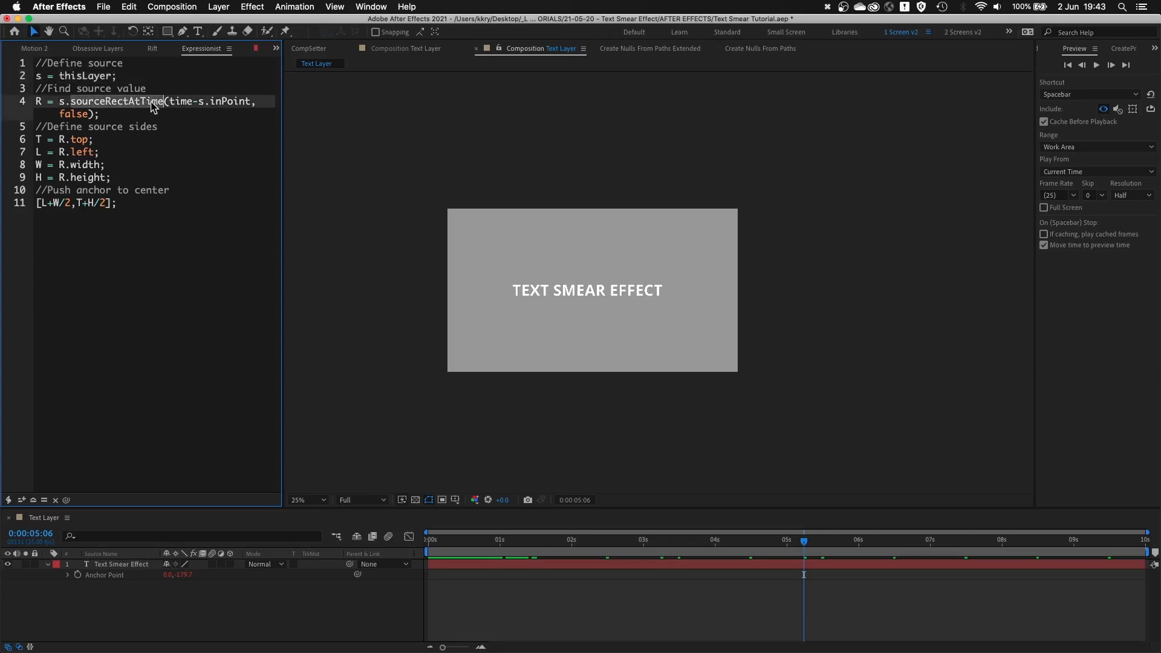
click(538, 295)
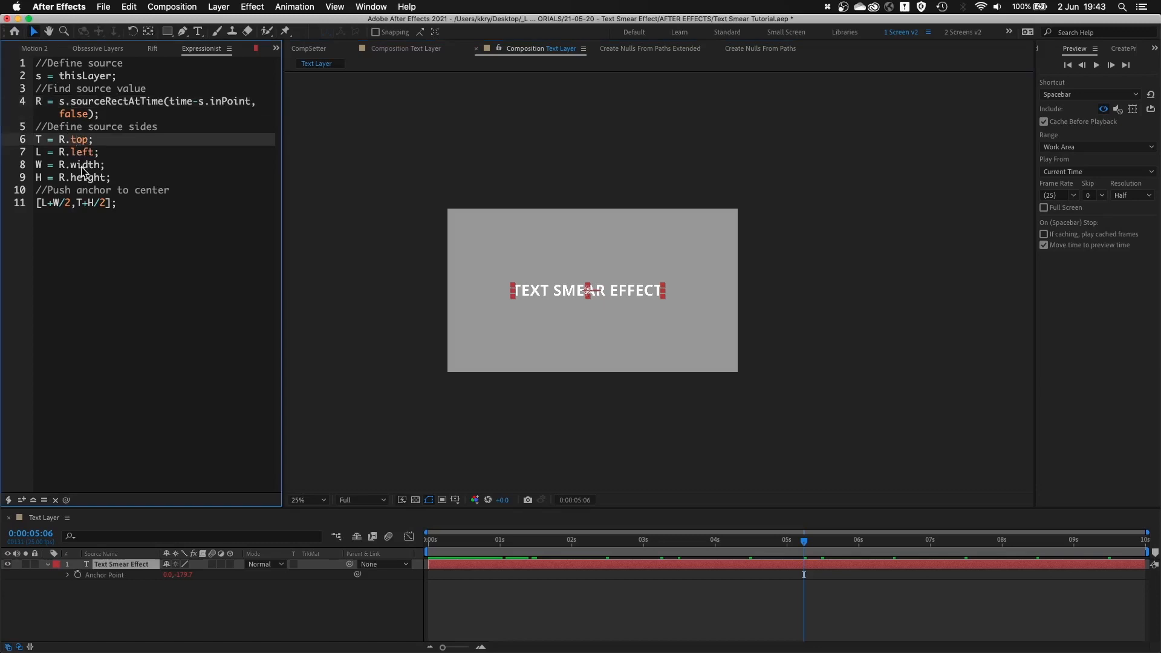
click(509, 304)
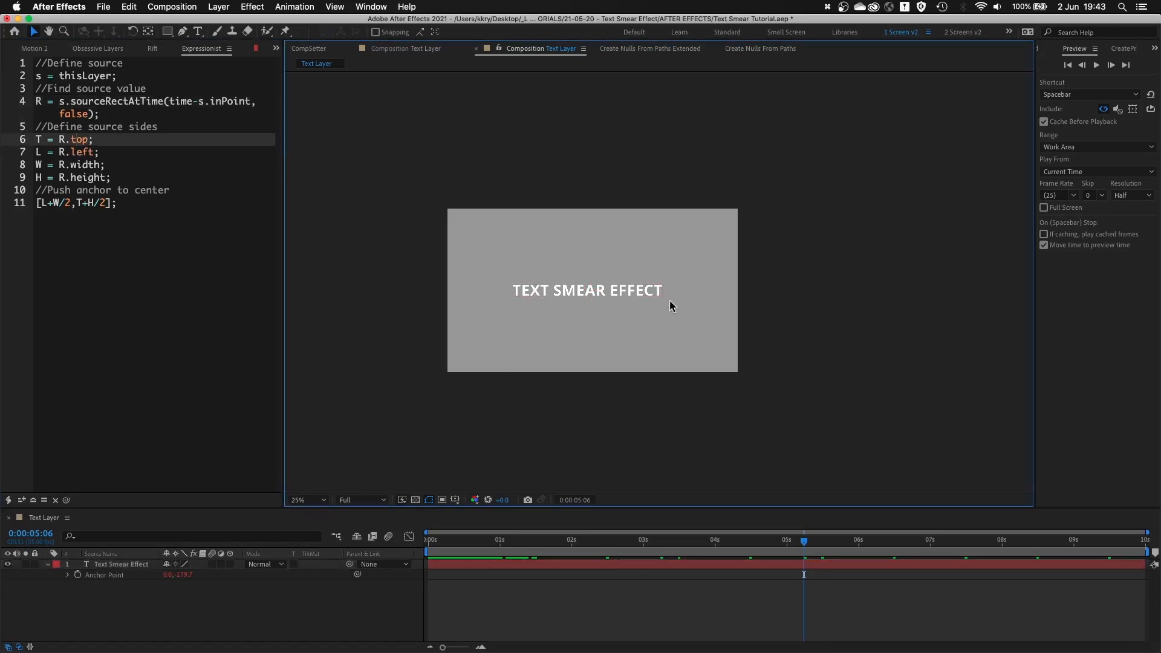
scroll(665, 294, up, 1)
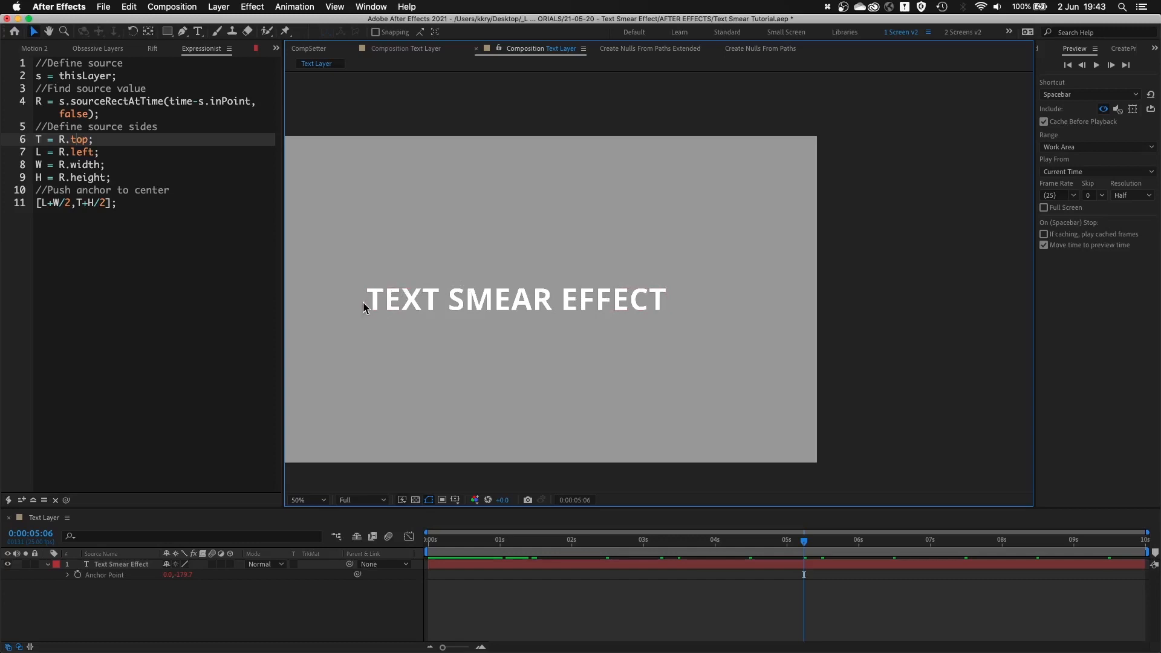
Step: Highlight the final [L+W/2,T+H/2] line and check the anchor point on the selected text layer
click(142, 205)
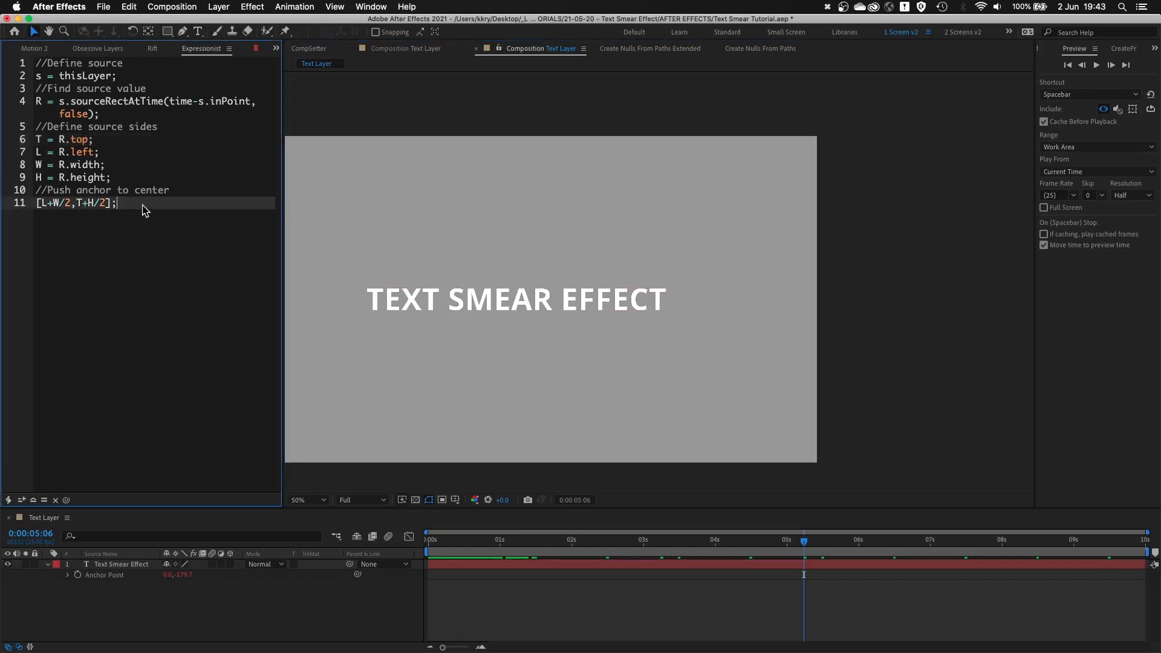
shift+click(35, 212)
click(531, 299)
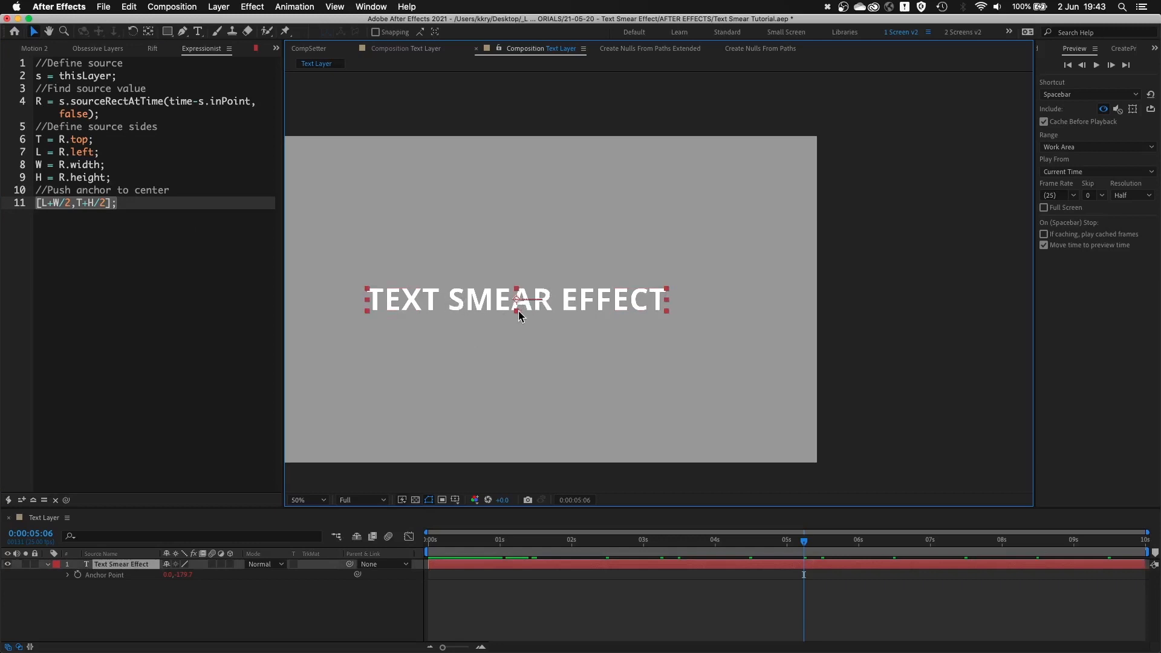
Step: Open the TEXT SMEAR EFFECT text for editing and widen its text box on the right side
key(period)
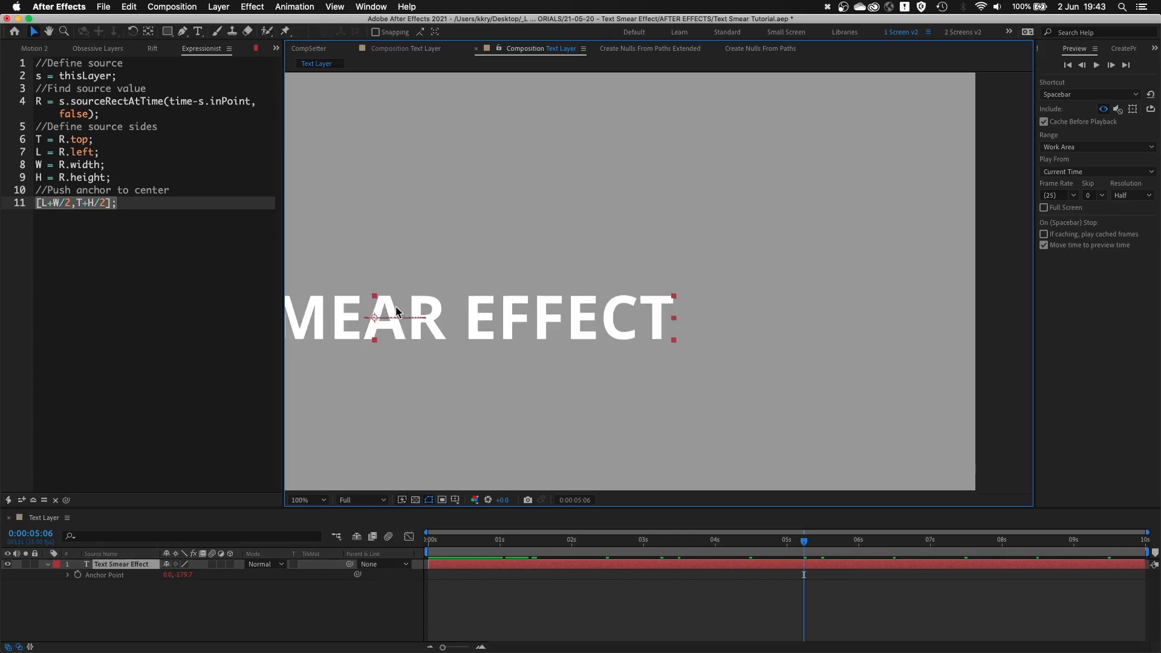
drag(547, 227, 701, 225)
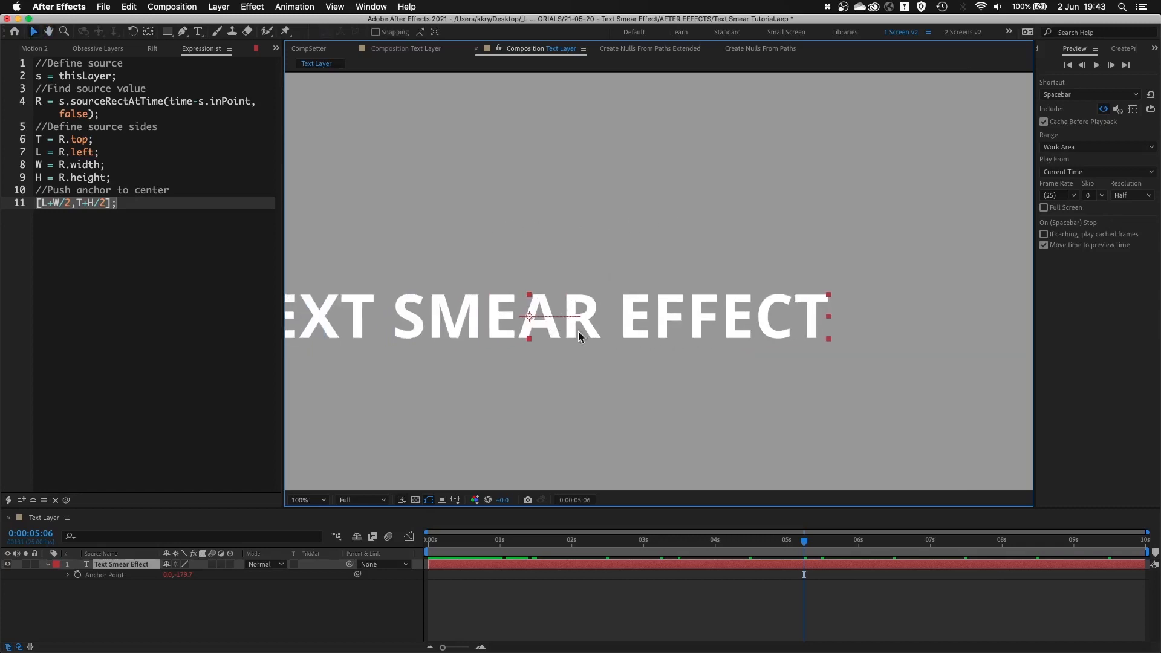
double_click(823, 325)
click(844, 319)
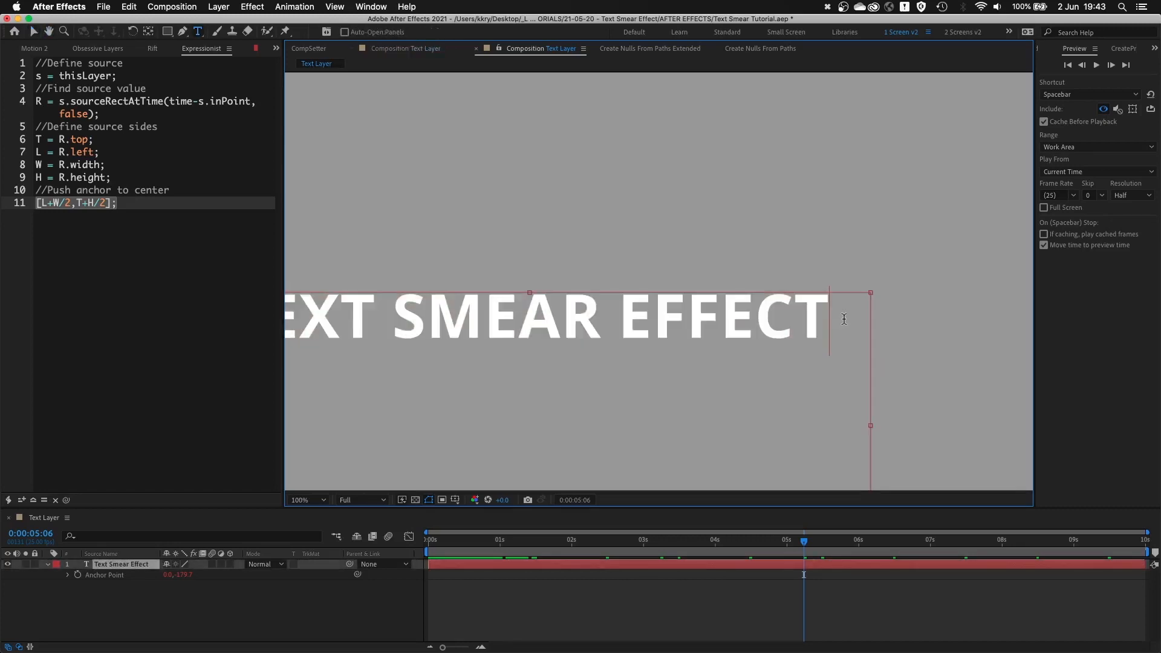
drag(874, 429, 946, 423)
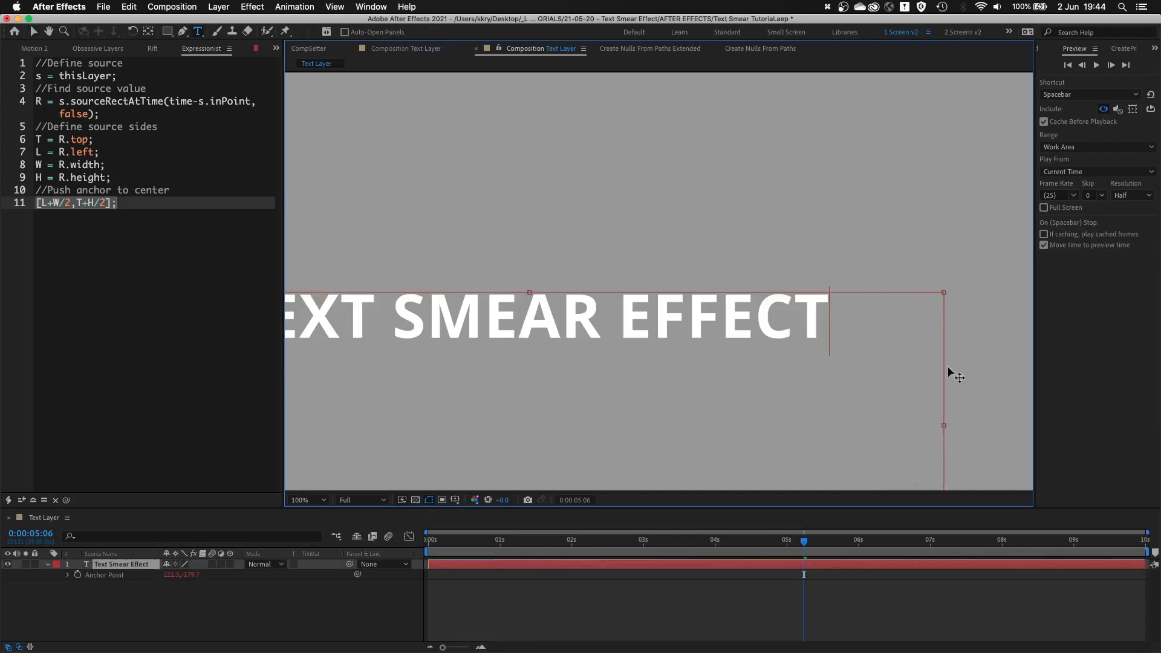
Step: Append SSS to the text to test whether the anchor point stays centred
text(sss)
key(Escape)
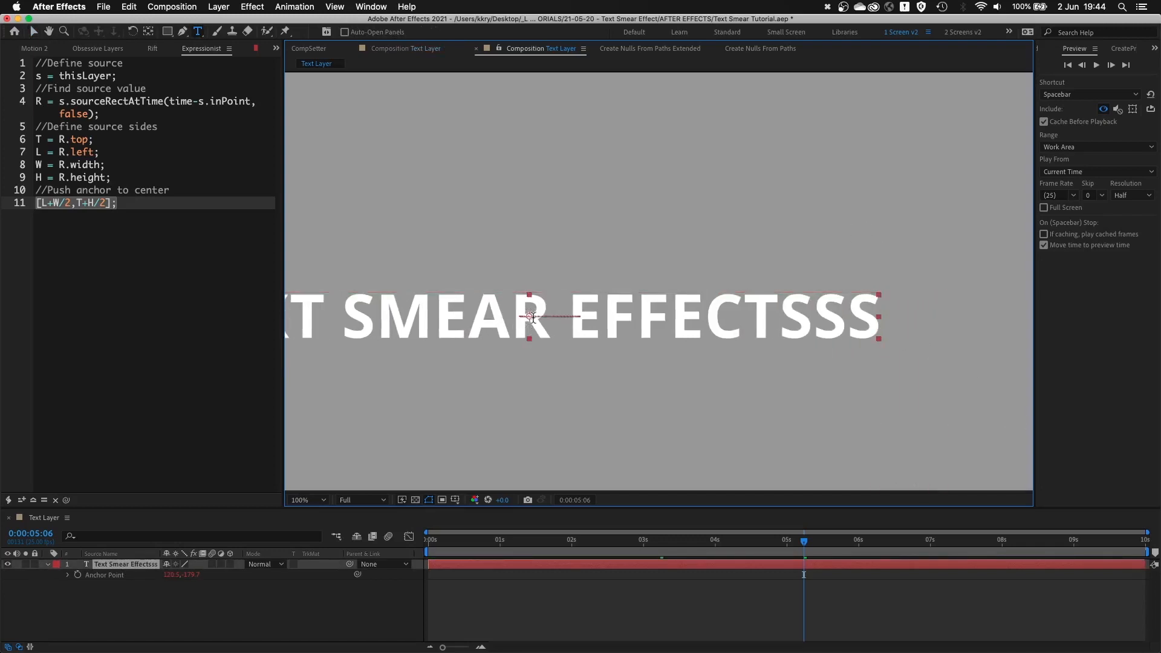
drag(780, 319, 999, 327)
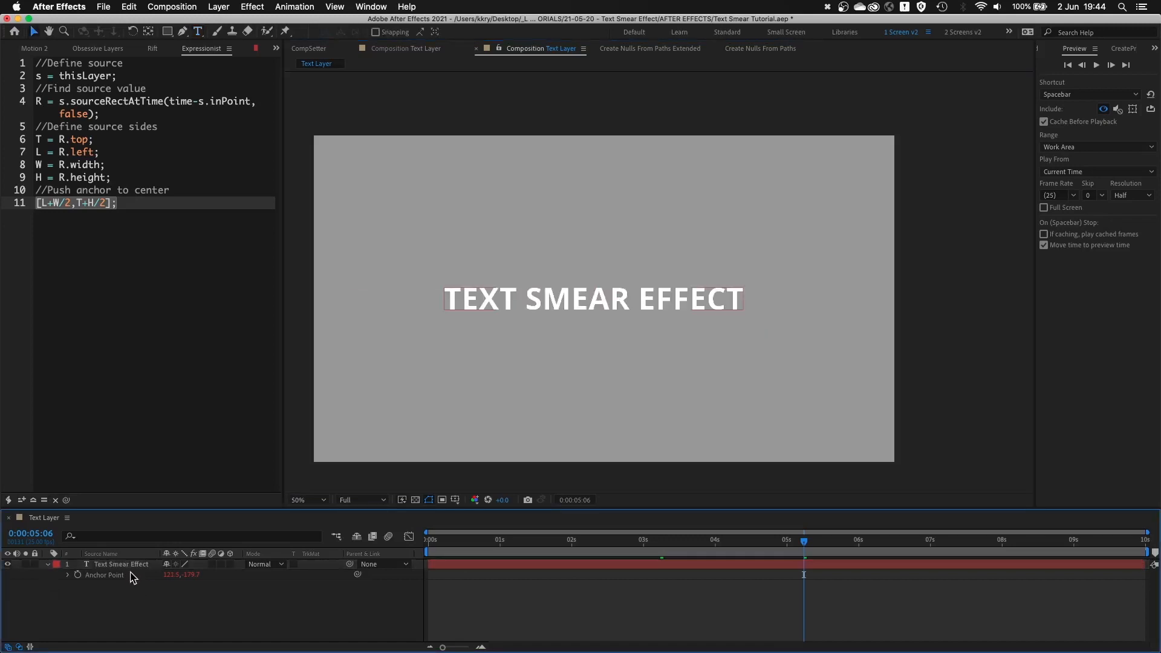
Step: Reveal the Text Smear Effect layer's Position property and check the text's placement in the composition
click(132, 565)
key(p)
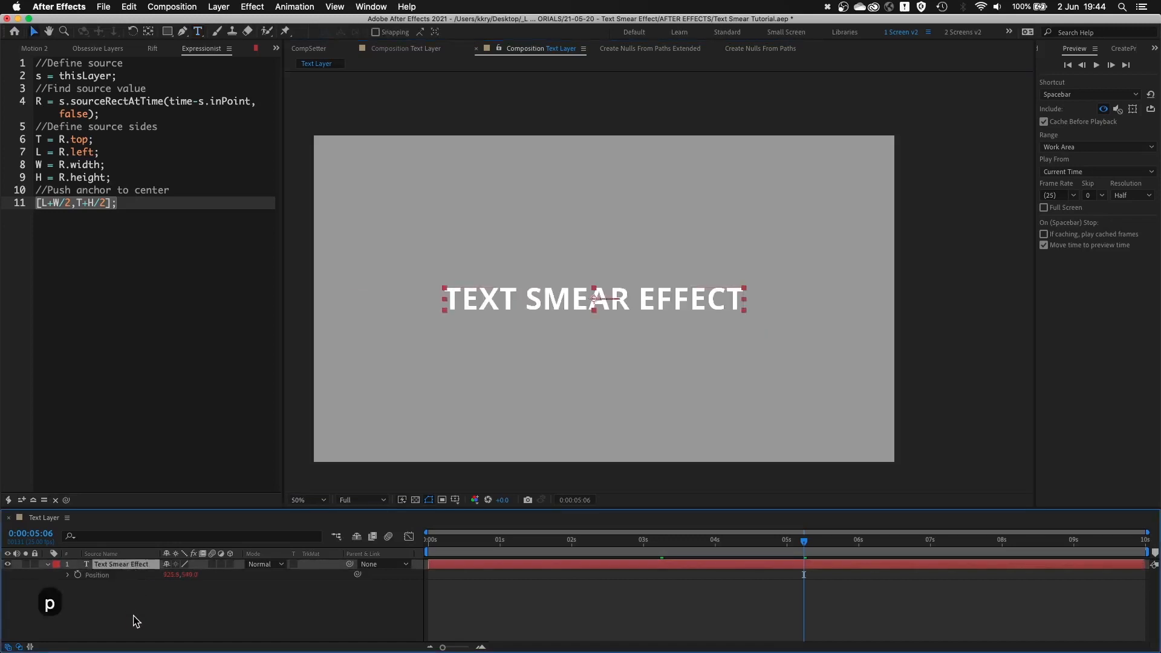
click(103, 580)
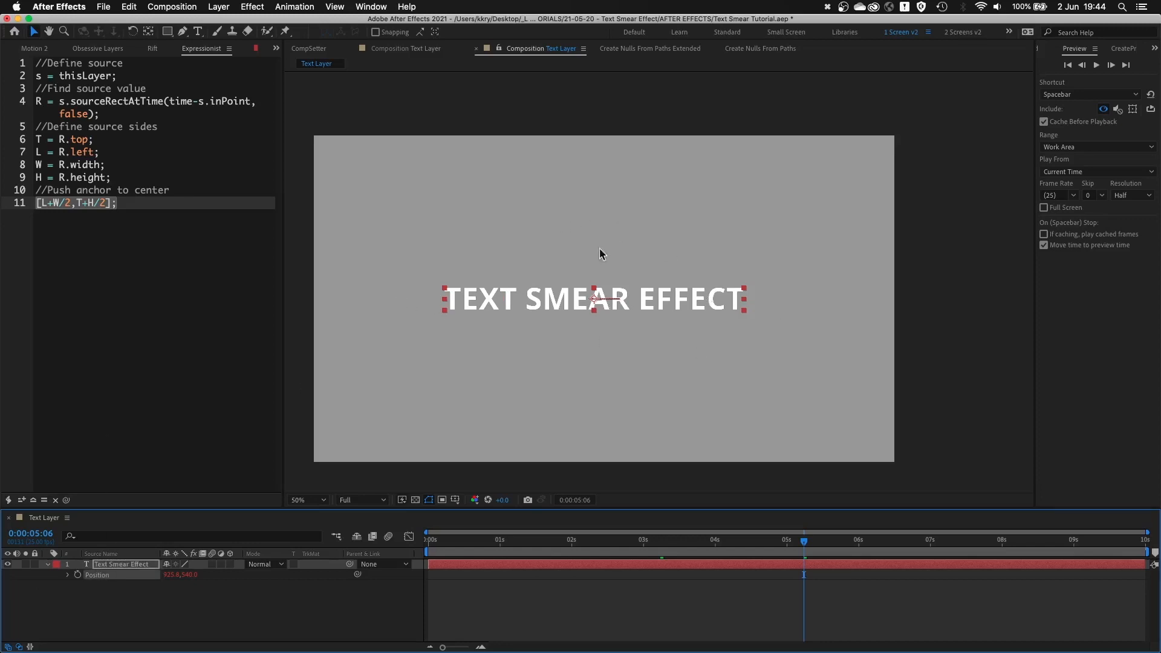
drag(590, 199, 596, 350)
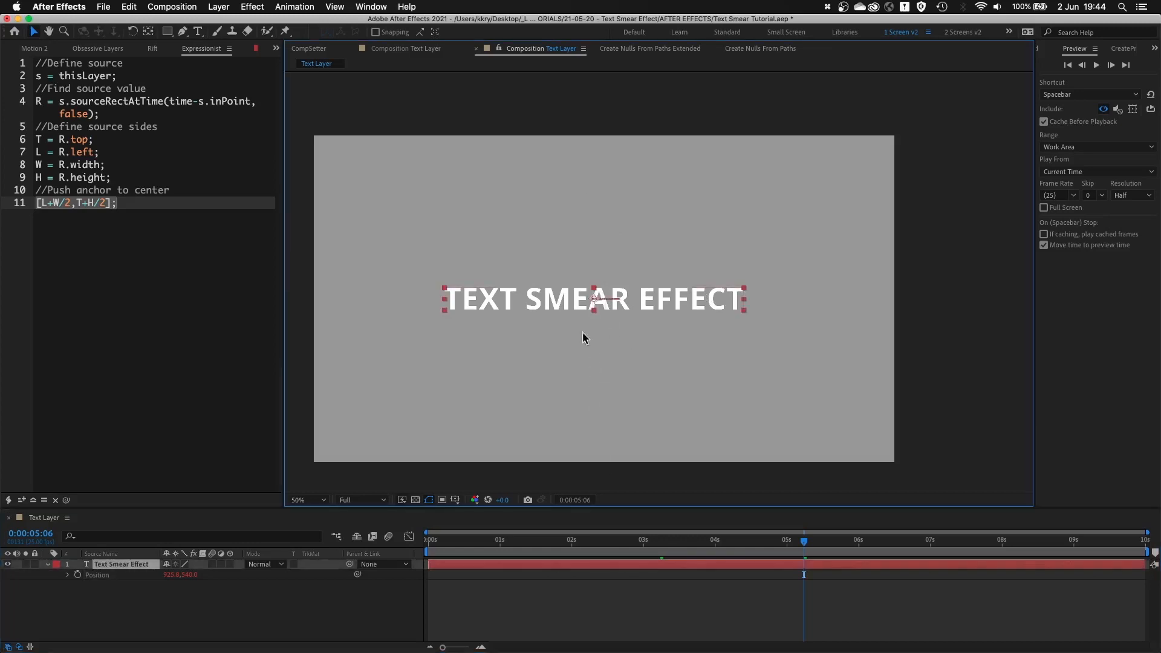
Step: Reveal the layer's keyframed properties, select the Range Selector's Start keyframes and preview the dashes animation at 0:00:00:05
click(558, 614)
click(554, 564)
key(u)
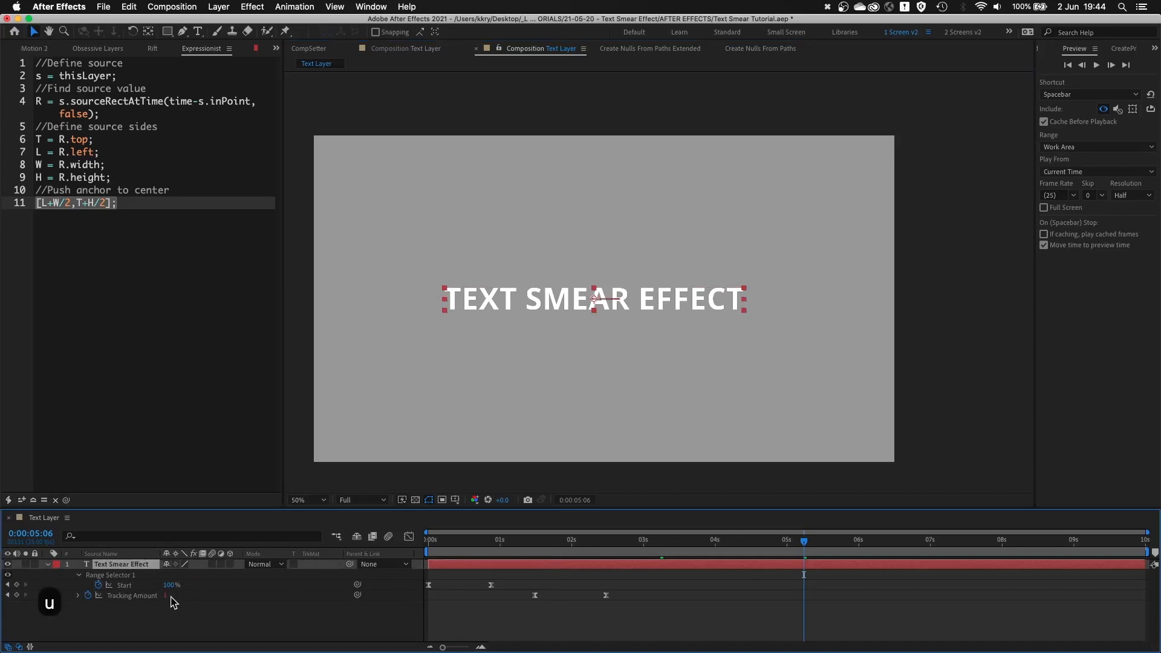
click(125, 585)
mouse_move(446, 540)
mouse_down()
mouse_move(464, 541)
mouse_move(443, 547)
mouse_move(447, 536)
mouse_up()
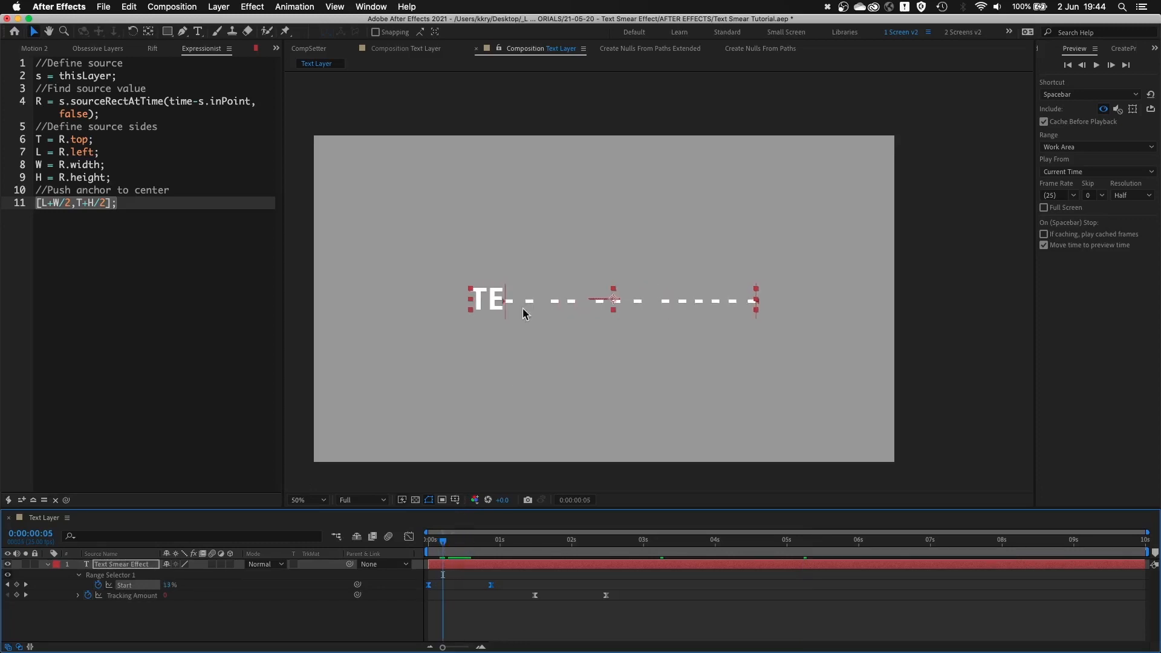
Step: Reveal the layer's Position property at 0:00:03:10 and load its expression into the Expressionist editor
key(a)
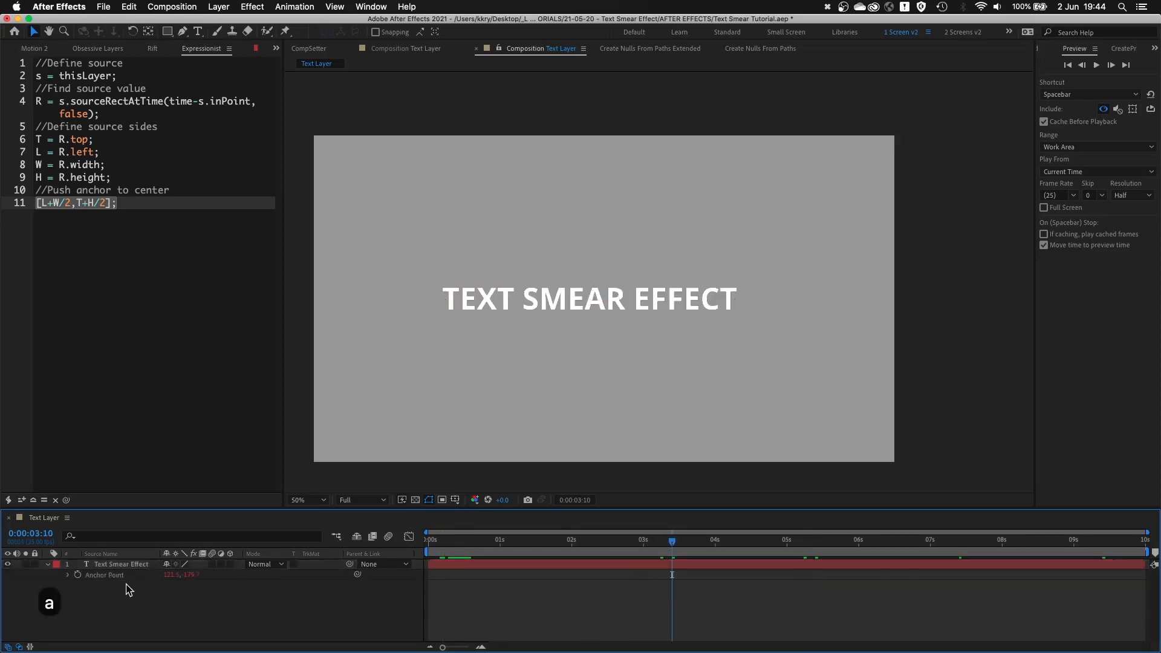
click(131, 566)
key(p)
click(100, 574)
click(118, 310)
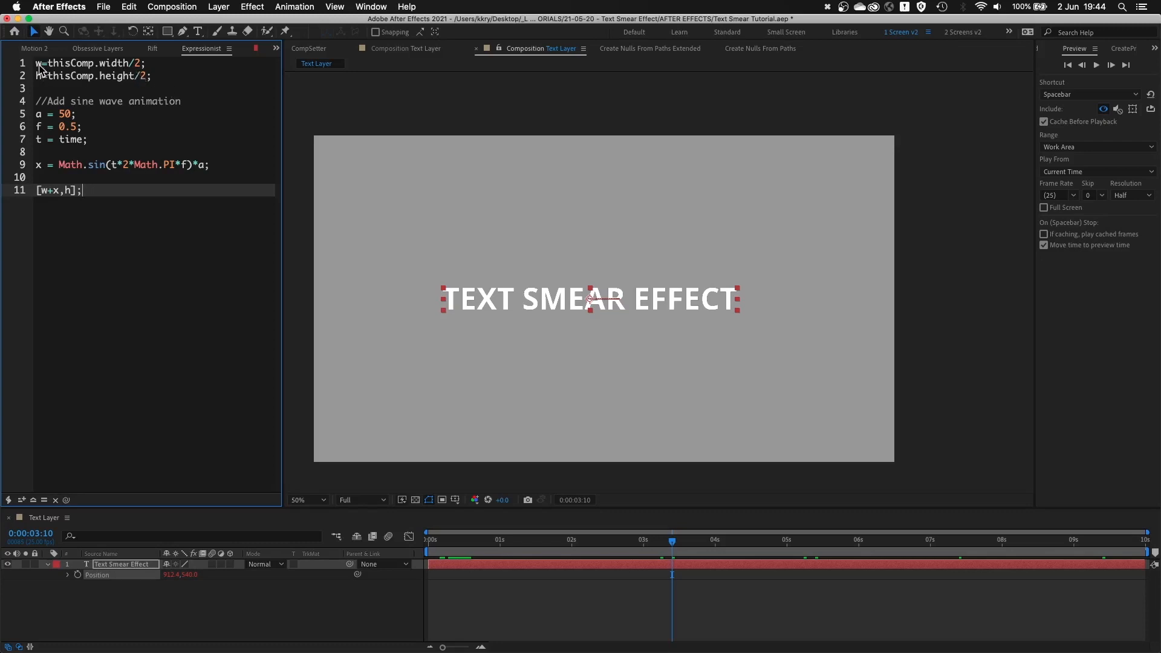
Step: Examine the thisComp.width/2 and thisComp.height/2 lines and relate them to the composition's edges
drag(64, 65, 121, 74)
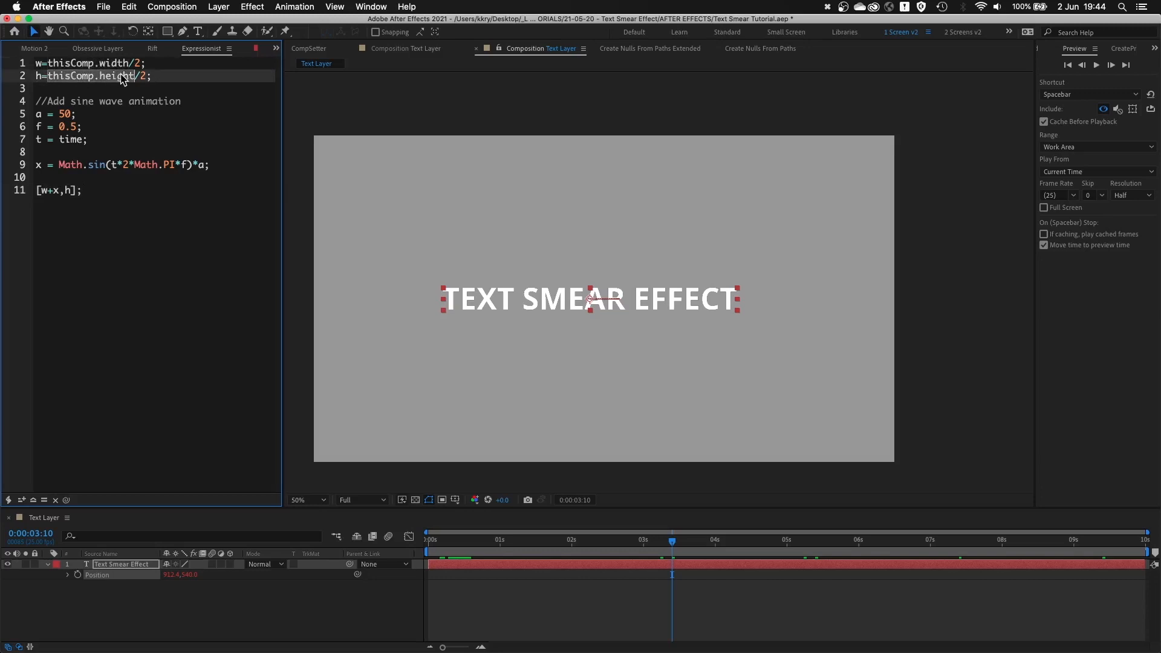
click(315, 138)
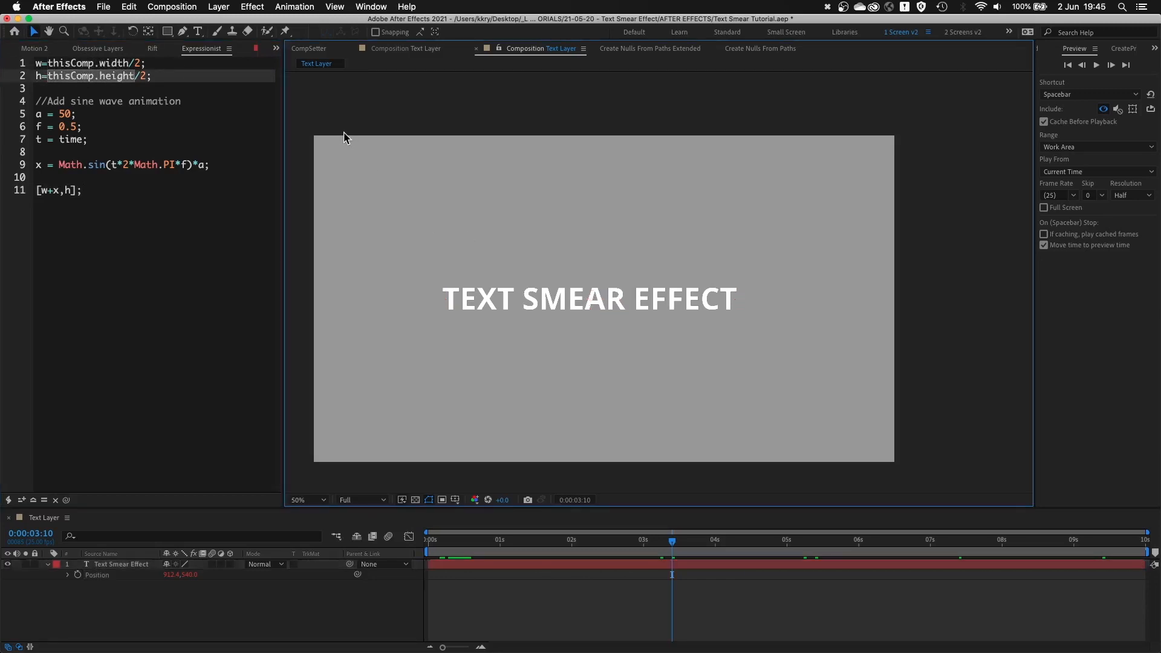
drag(312, 137, 323, 468)
click(158, 74)
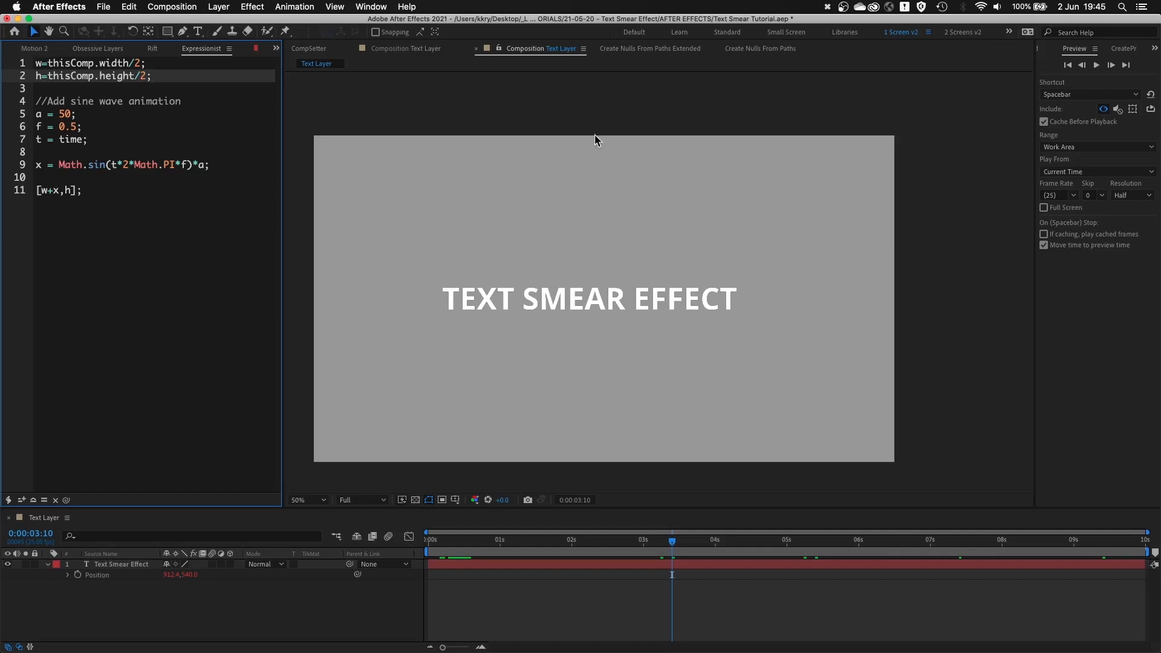
Step: Turn on the title/action safe guides and highlight the expression's two lines that define the composition's centre
click(602, 184)
key(')
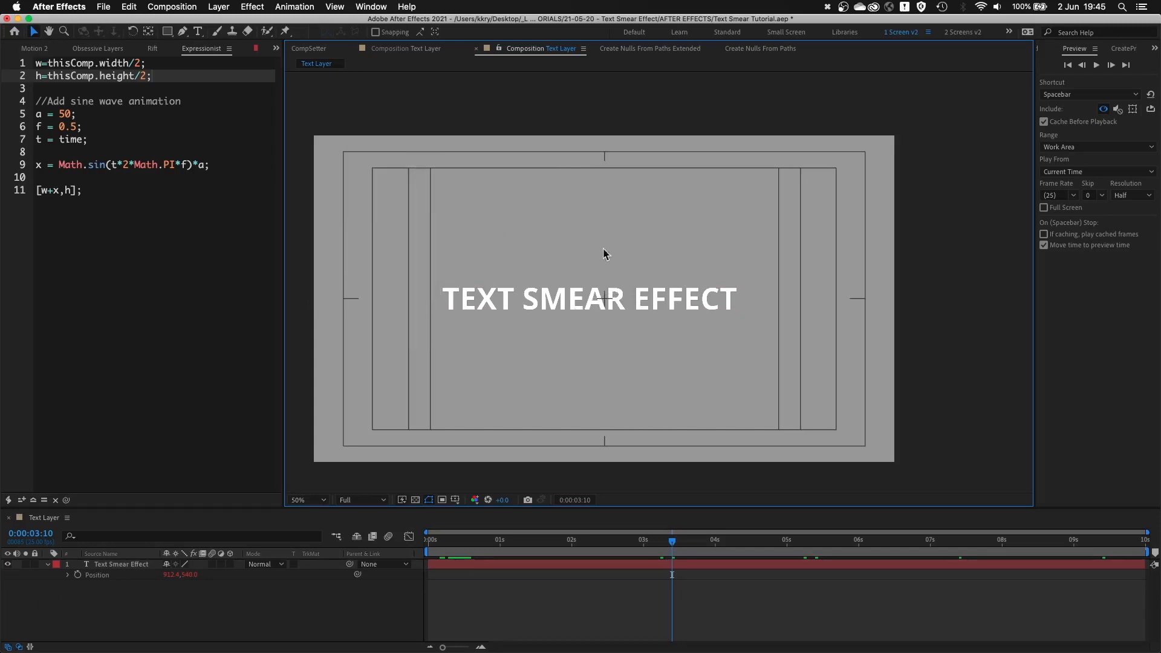
drag(164, 80, 33, 60)
click(72, 82)
Step: Examine the sine wave variables a, f and t and the Math.sin part of the x line
drag(89, 140, 33, 120)
click(45, 116)
click(46, 129)
click(46, 139)
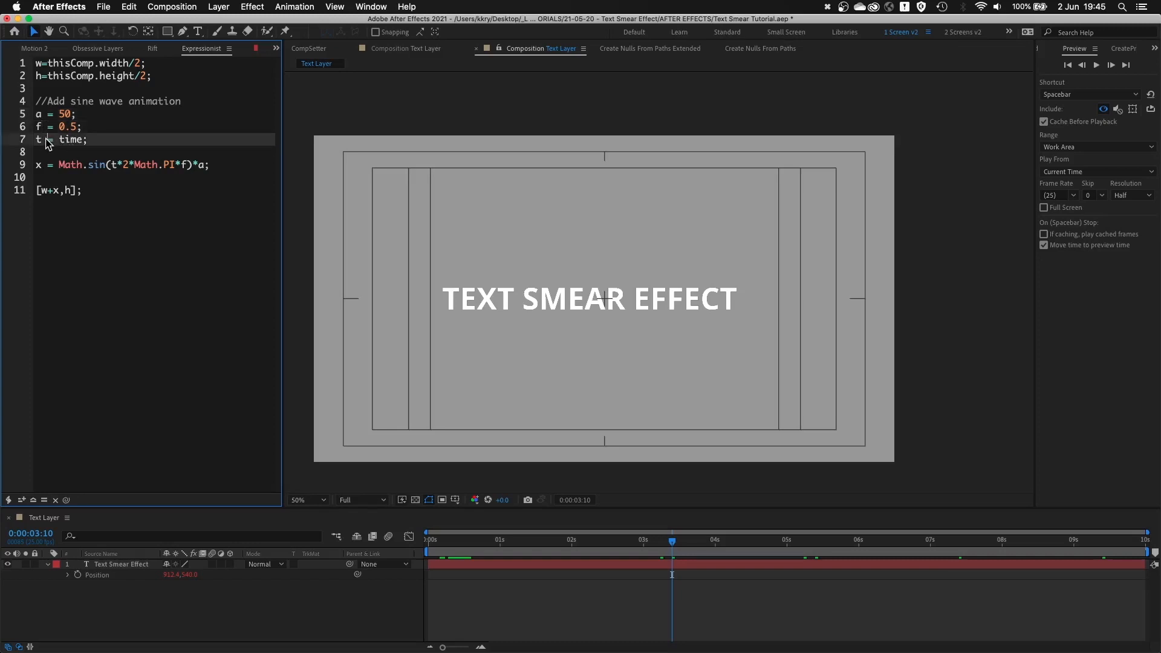
click(47, 177)
drag(59, 165, 107, 173)
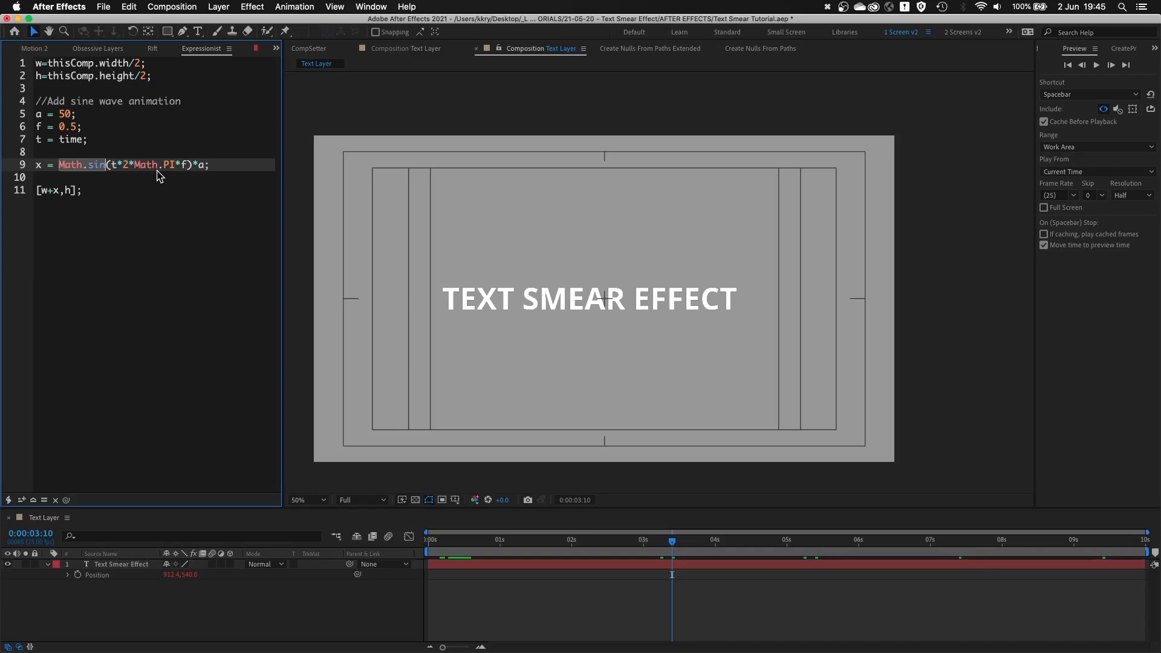
Step: Select the text layer's Position property, reveal its expression controls and display its curve in the Graph Editor
click(136, 375)
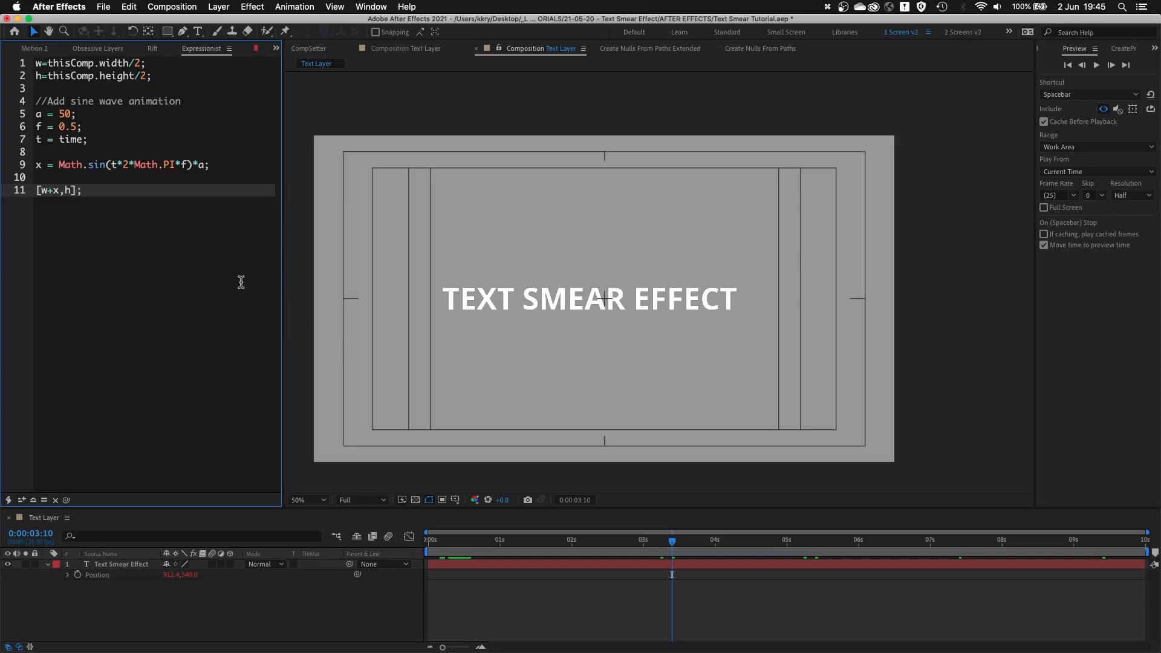
click(106, 576)
click(67, 575)
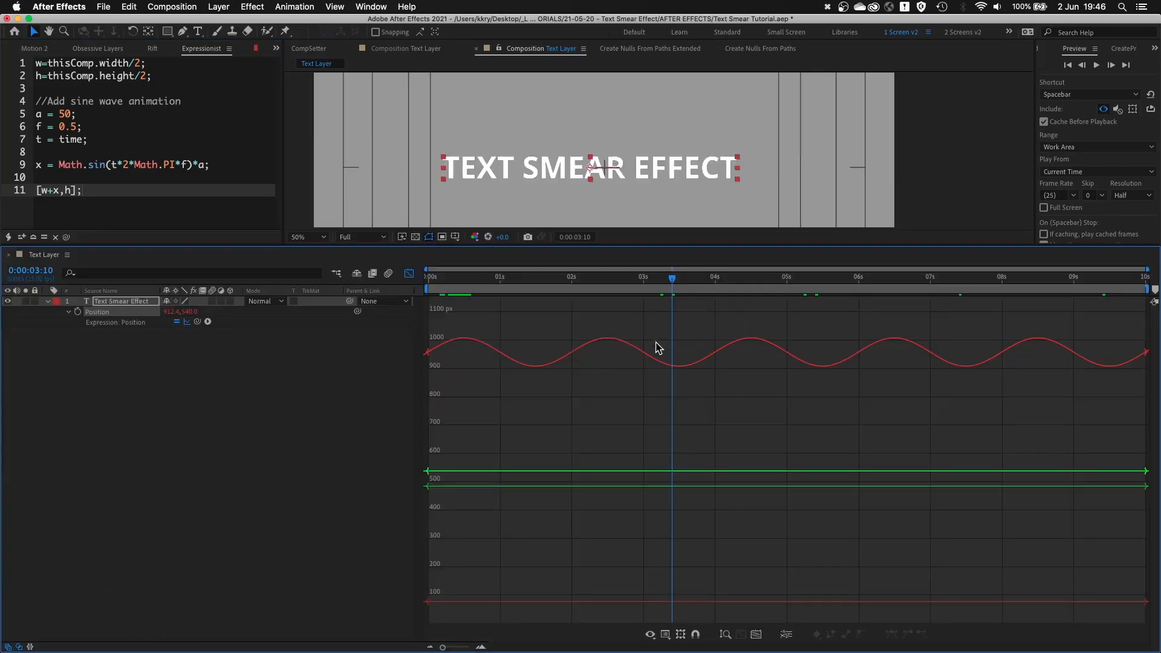
Step: Highlight w+x in the expression's final line, then scrub and preview the text's horizontal motion against the sine curve
click(79, 177)
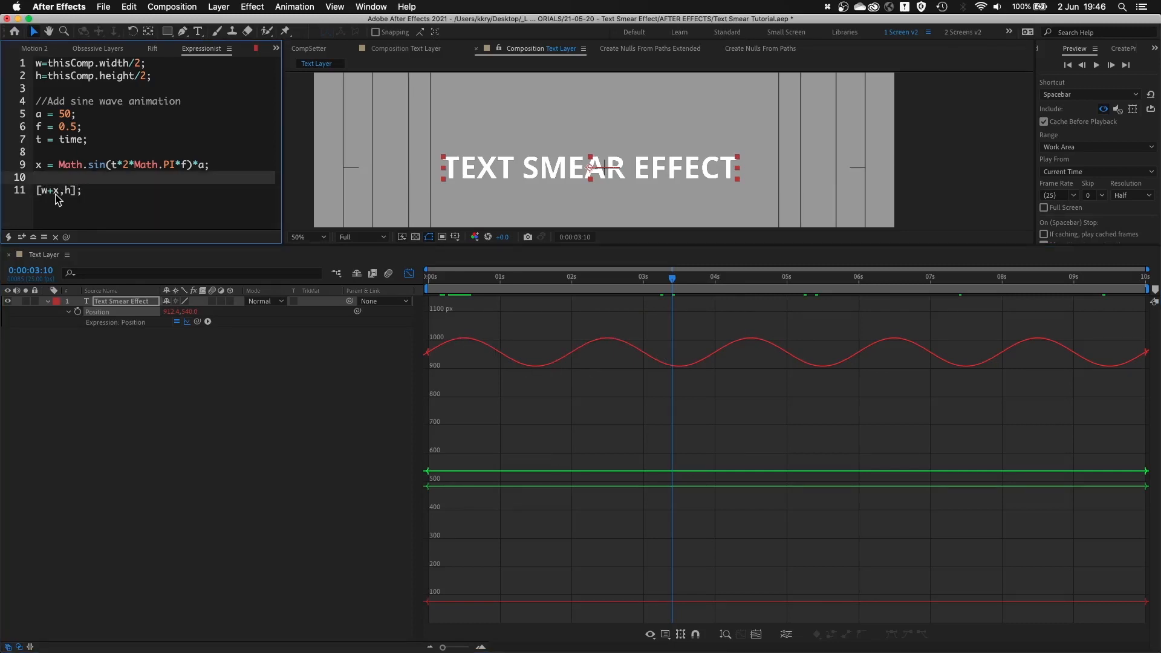
drag(59, 190, 38, 192)
mouse_move(539, 368)
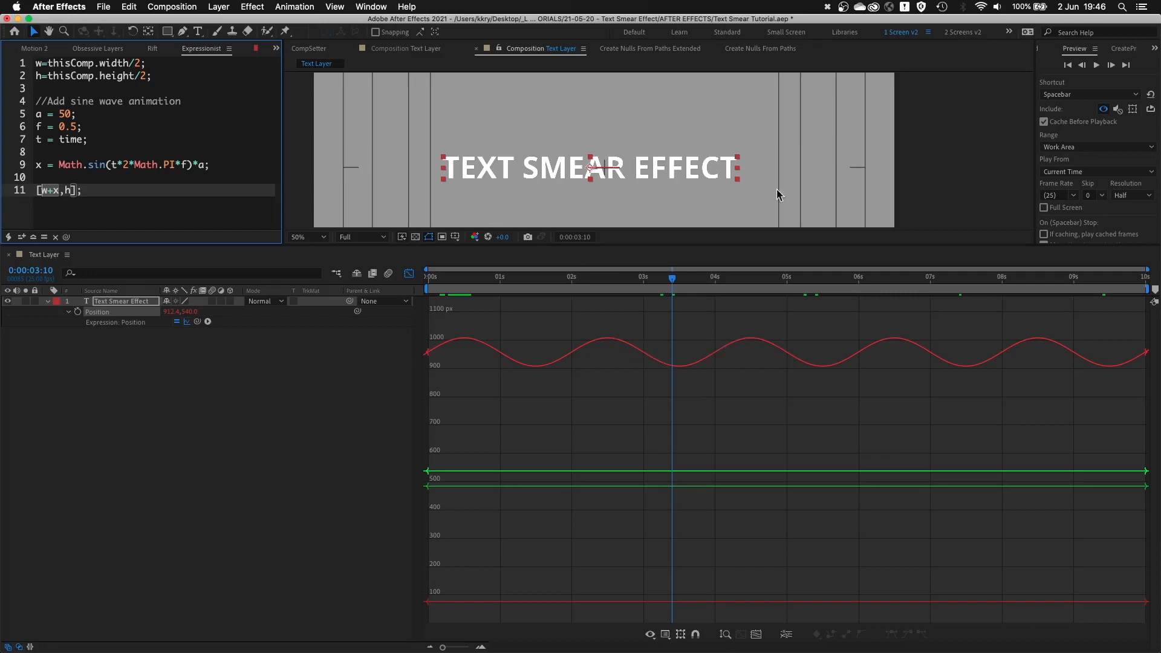
drag(618, 278, 724, 298)
key(space)
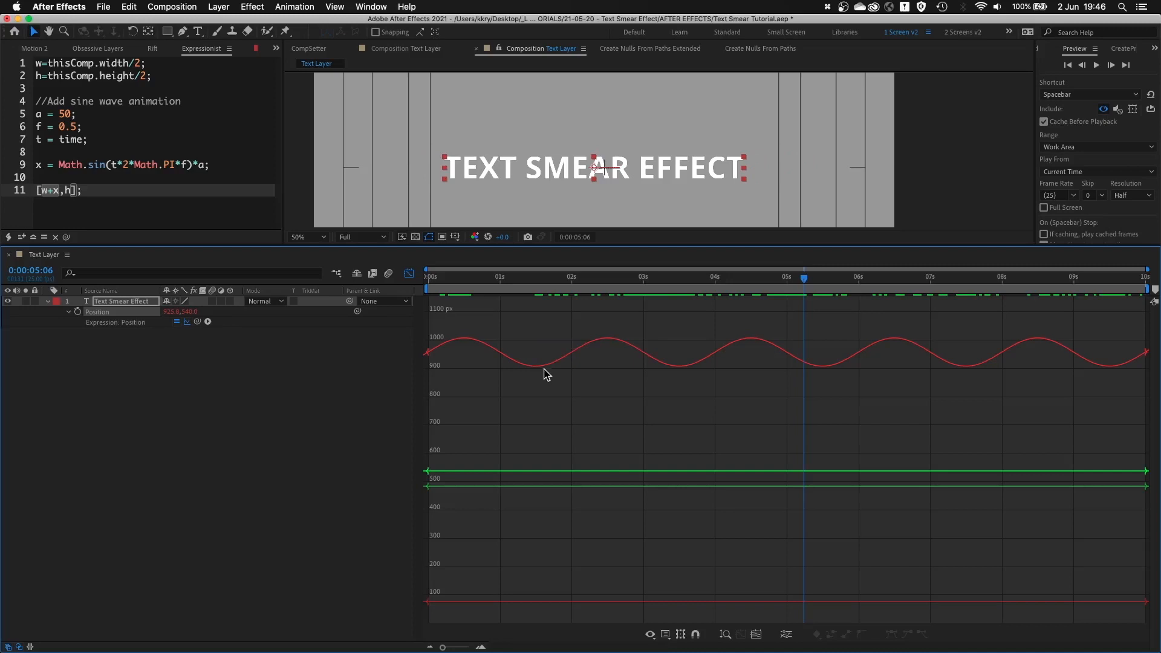
Step: Highlight the Math.sin line, set the amplitude a to 100, apply the expression and highlight the amplitude line
drag(212, 164, 65, 166)
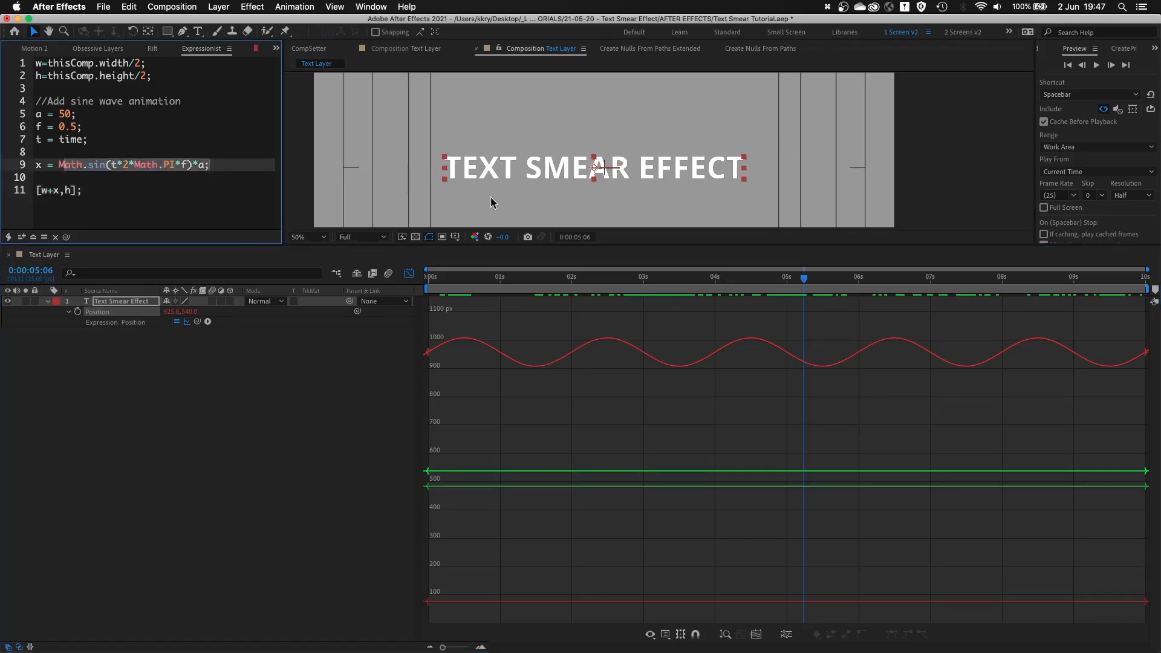
double_click(65, 113)
text(100)
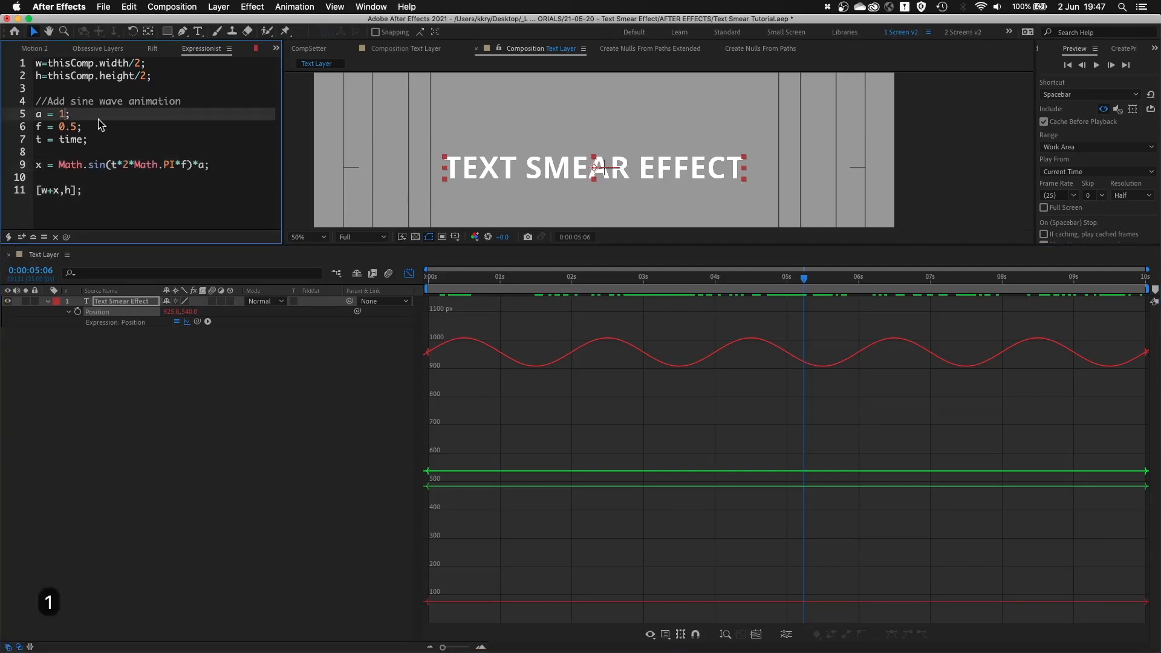
key(super+Return)
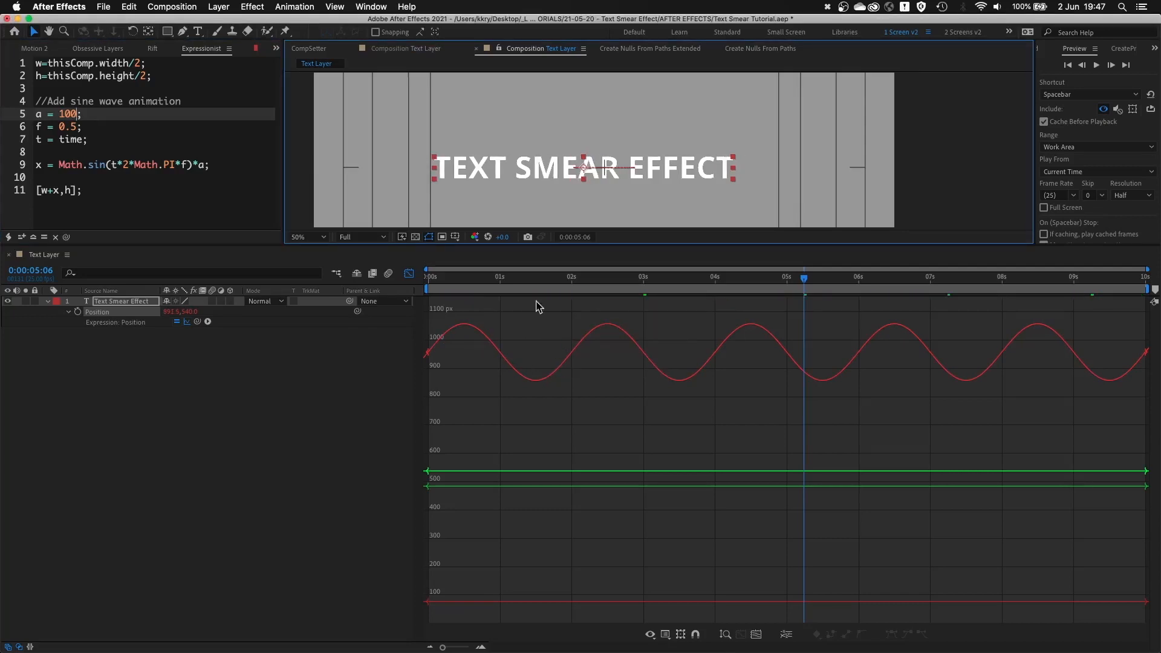
drag(98, 119, 20, 116)
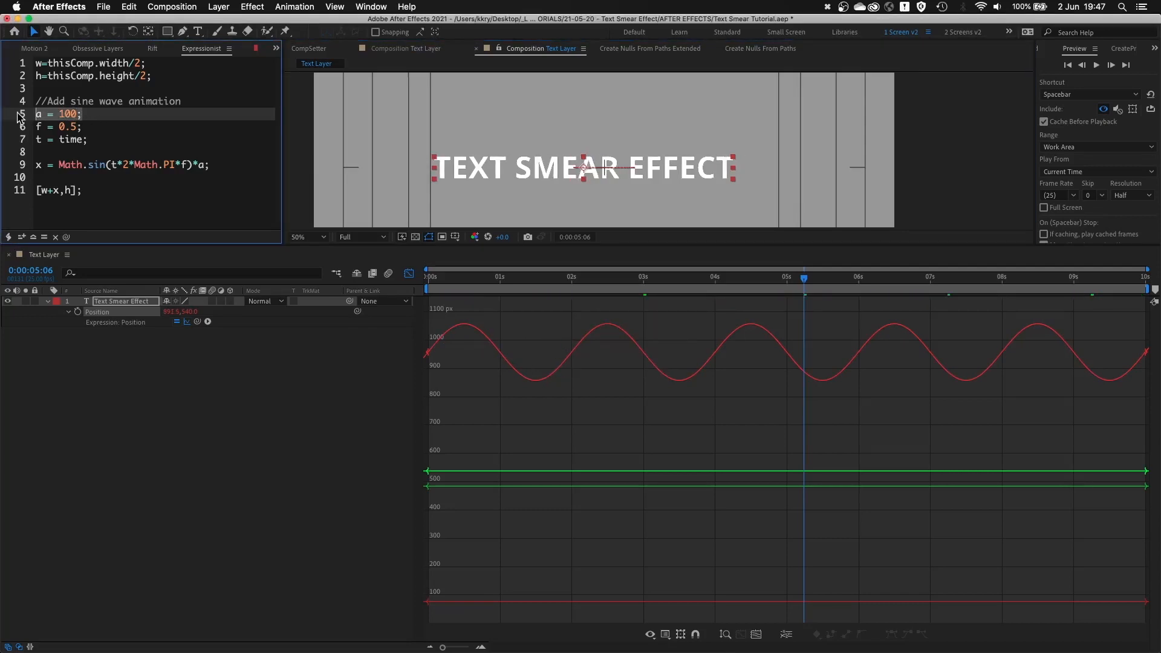
Step: Set the frequency variable f to 2 and apply the expression to the Position property
click(60, 127)
double_click(60, 128)
text(2)
key(super+Return)
Step: Preview the text animation and return the timeline from the Graph Editor to the layer bar view
key(space)
key(space)
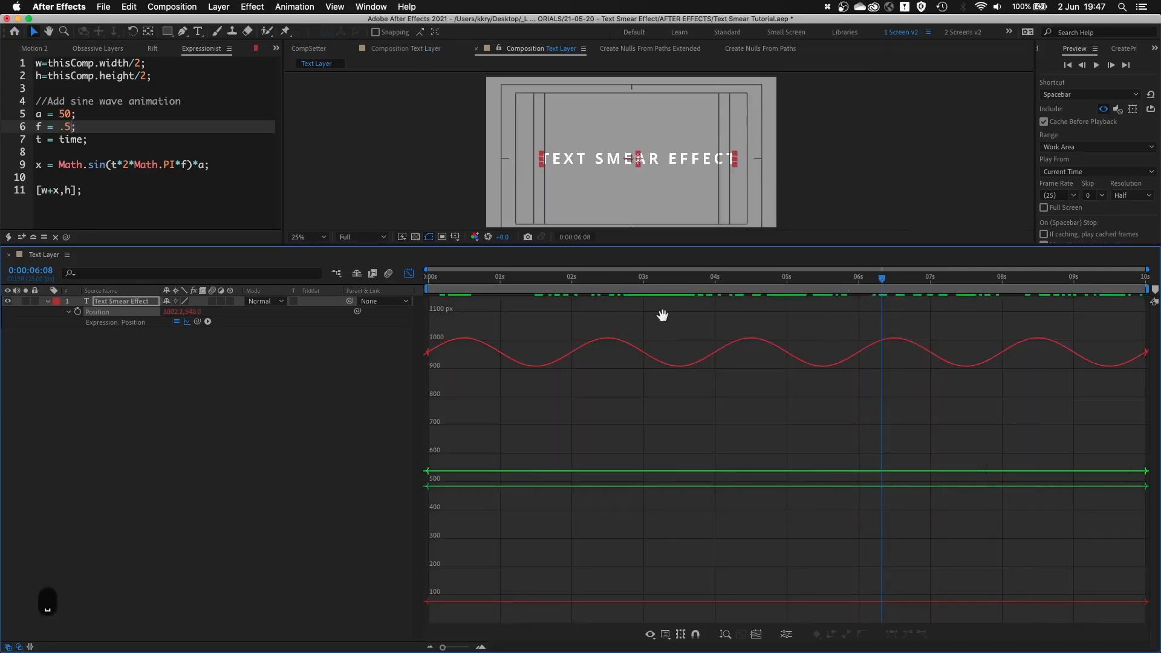
key(space)
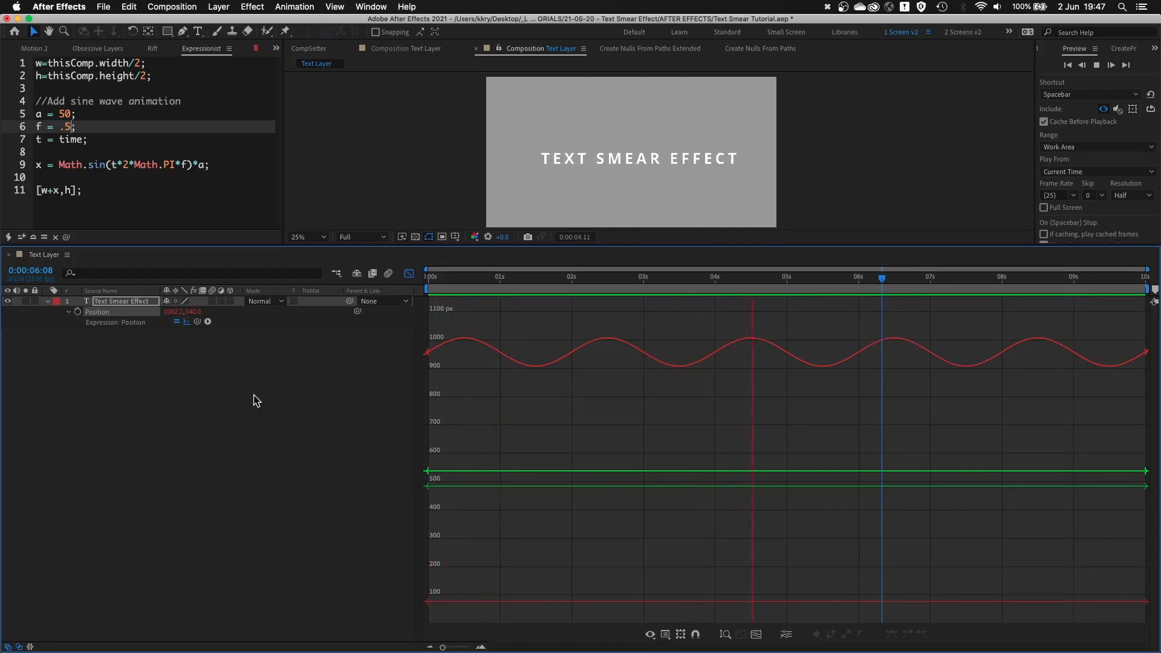
click(409, 274)
key(space)
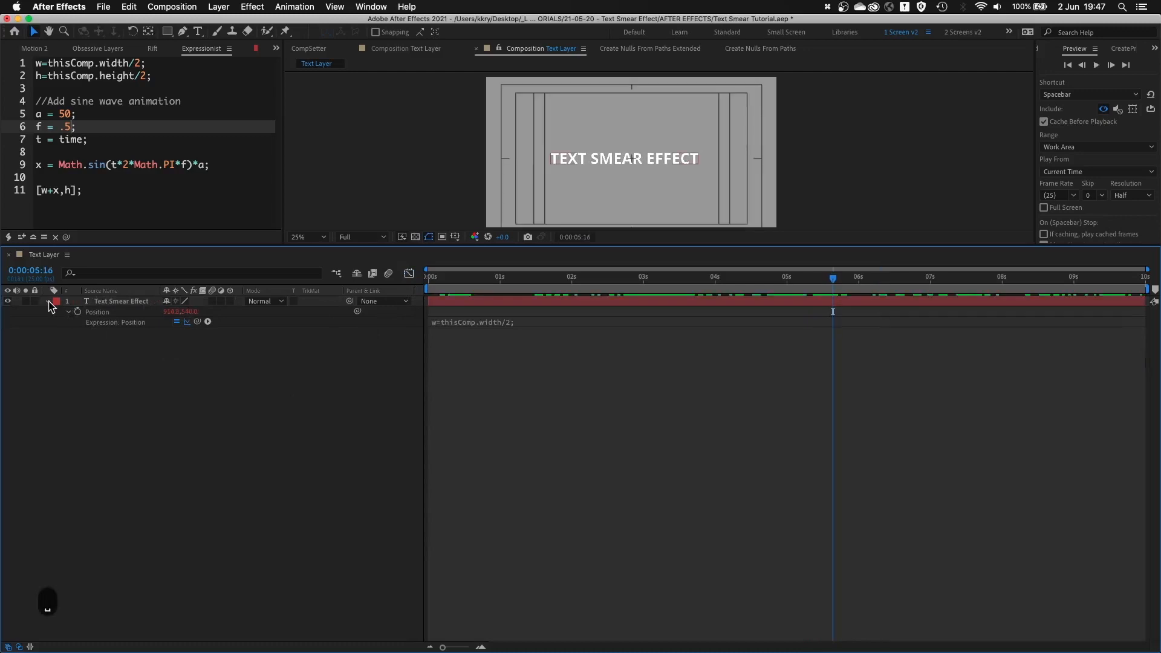
Step: Expand the layer's Text and Transform properties and scrub from the start of the timeline to 0:00:03:21
double_click(48, 301)
click(58, 312)
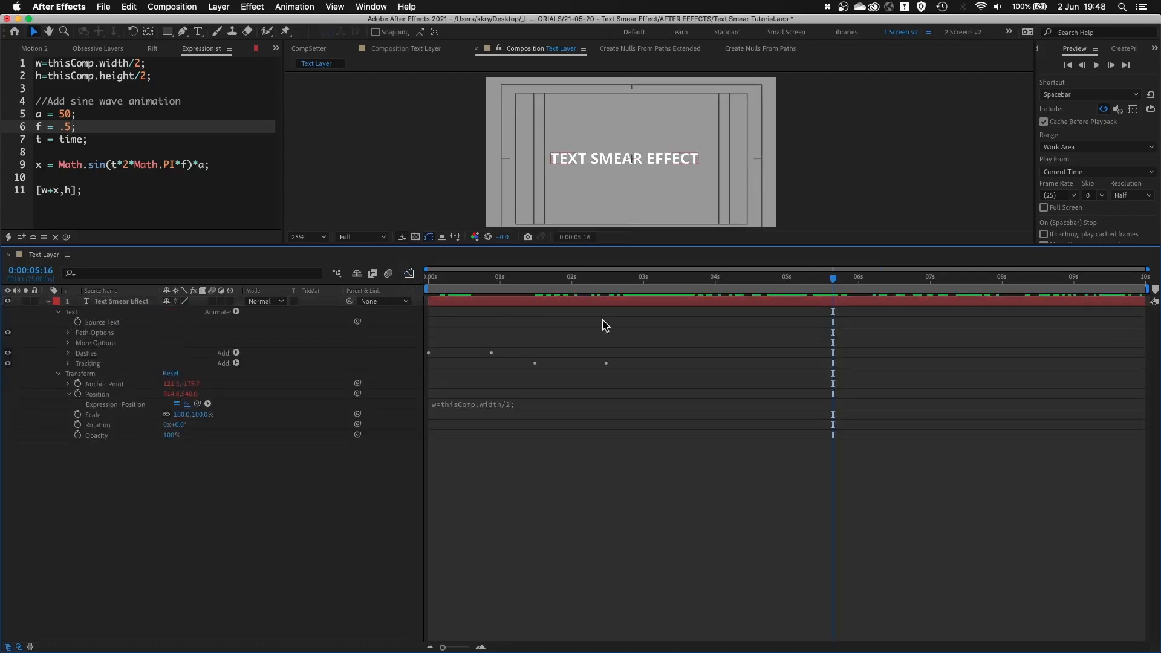
click(428, 283)
drag(428, 283, 704, 283)
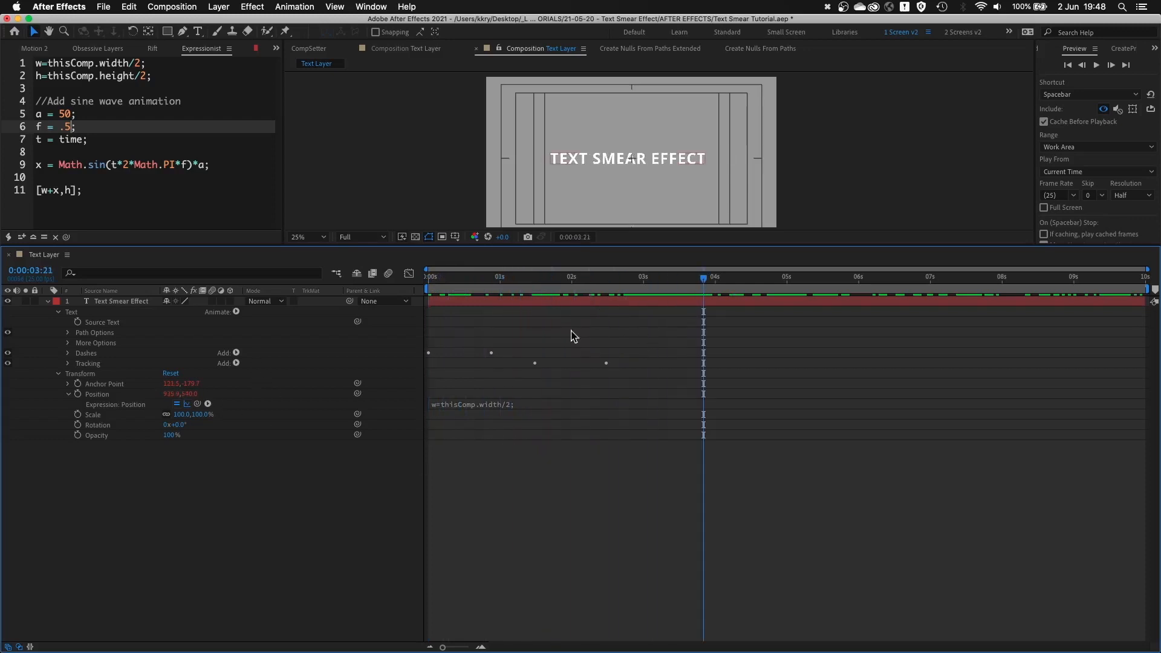